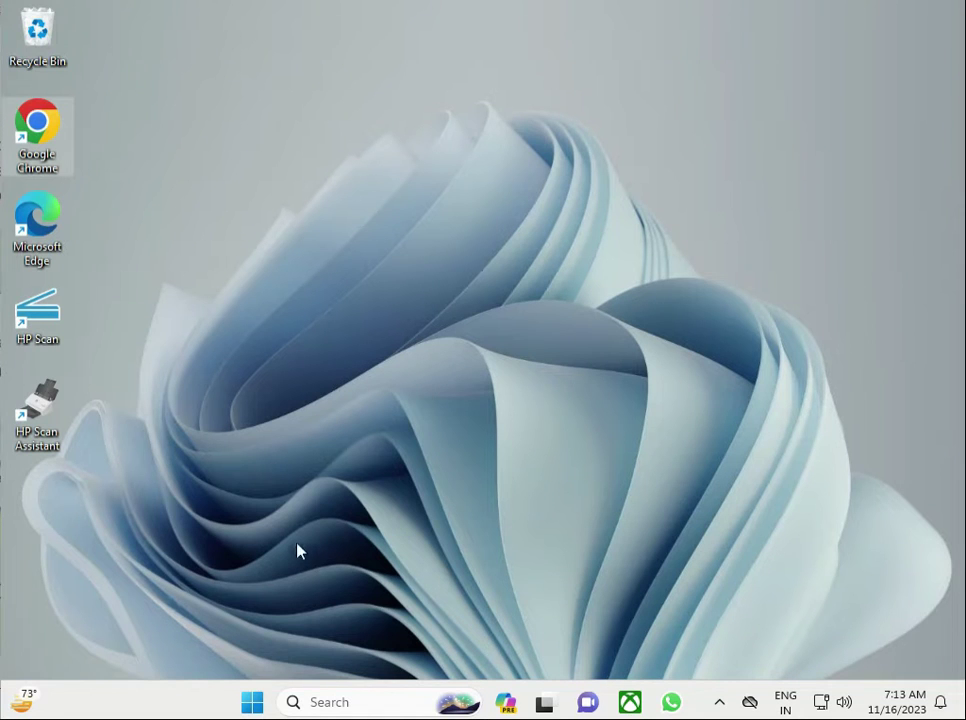
# Run the Network and Internet troubleshooter from Settings' System troubleshooters, then close Settings
pyautogui.click(252, 702)
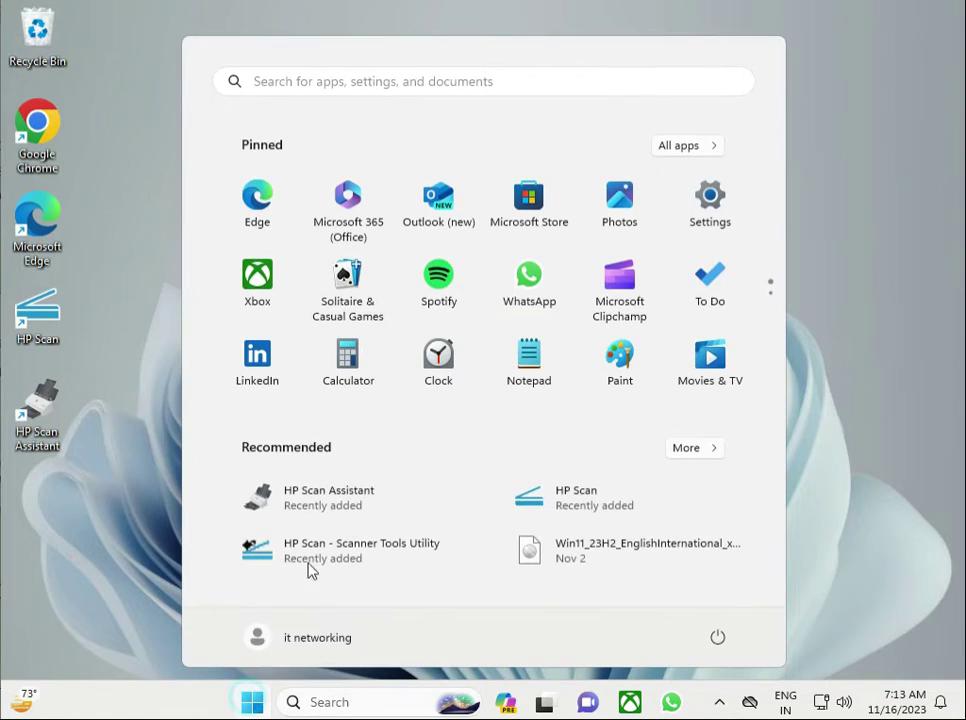
pyautogui.click(712, 200)
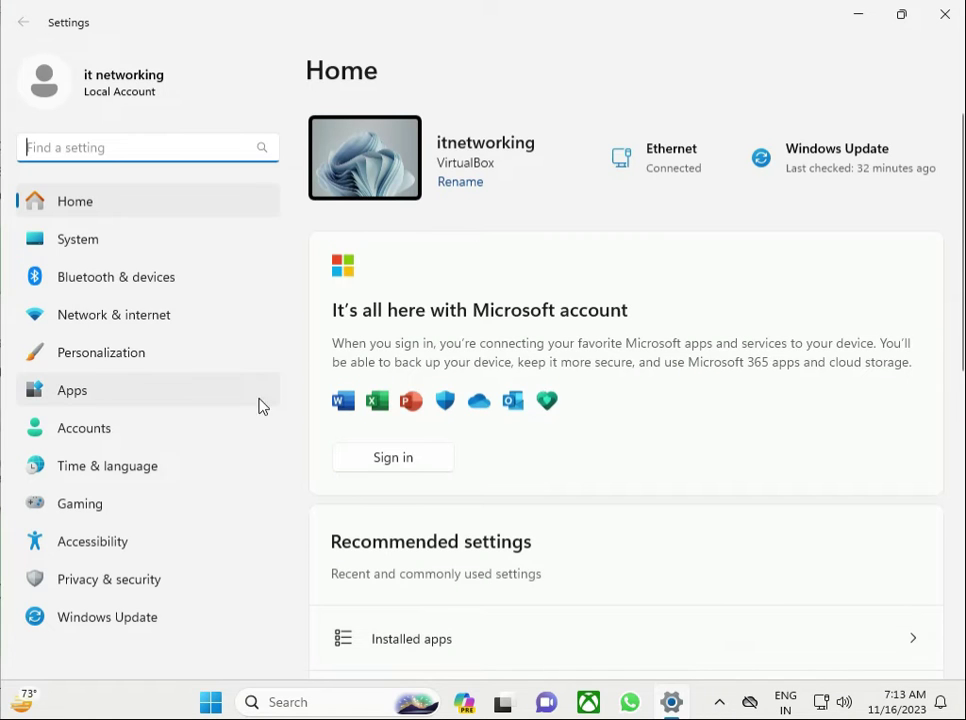
pyautogui.click(78, 243)
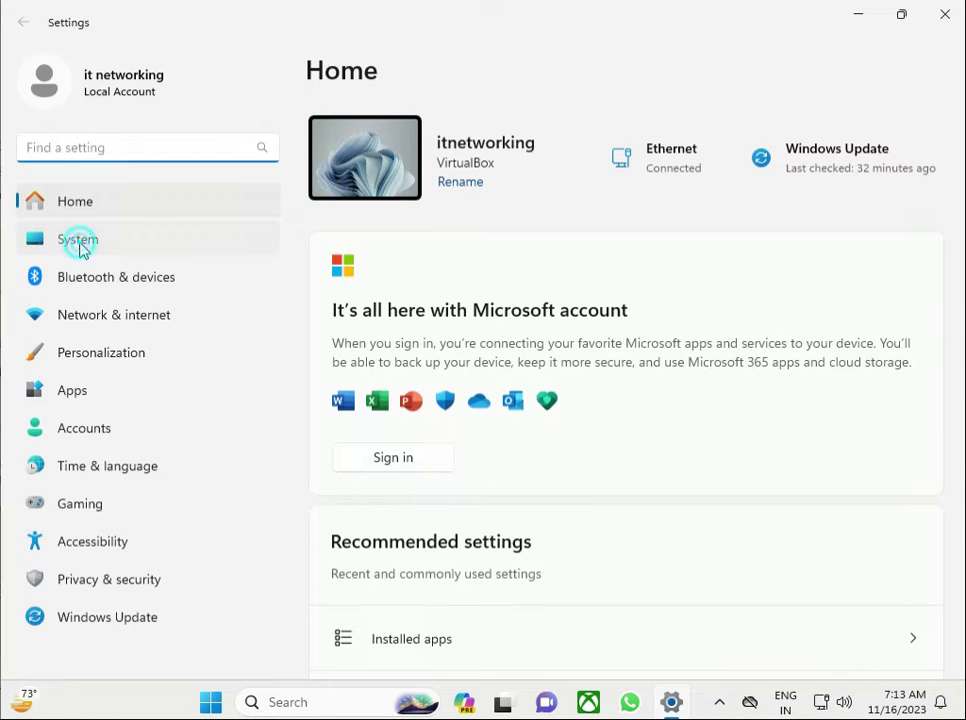
pyautogui.scroll(-1, 560, 438)
pyautogui.scroll(-3, 561, 440)
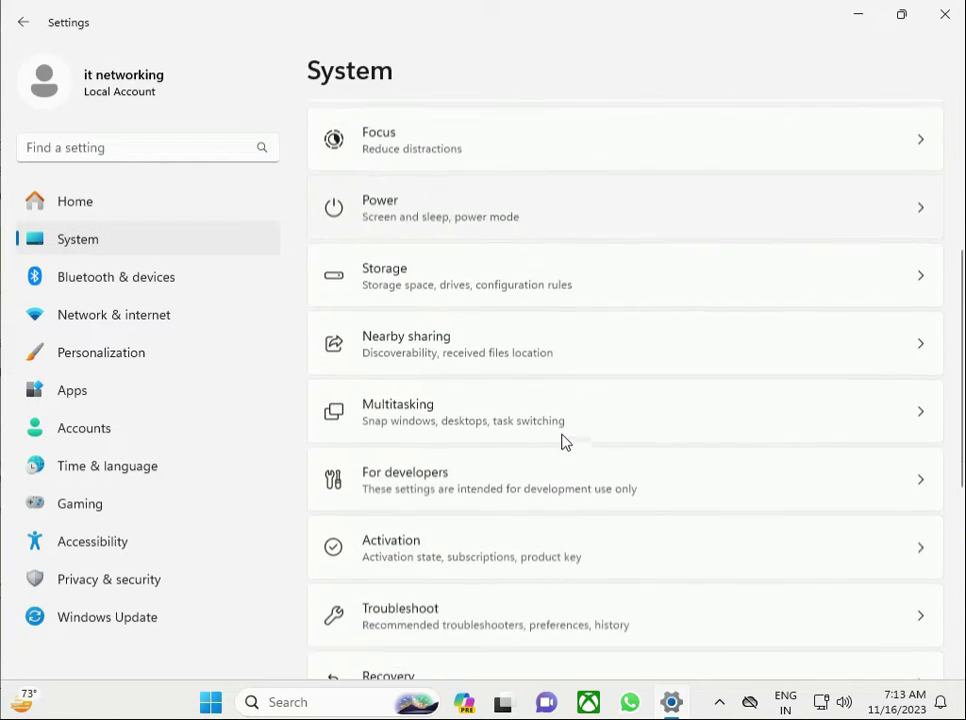
pyautogui.click(467, 604)
pyautogui.click(502, 300)
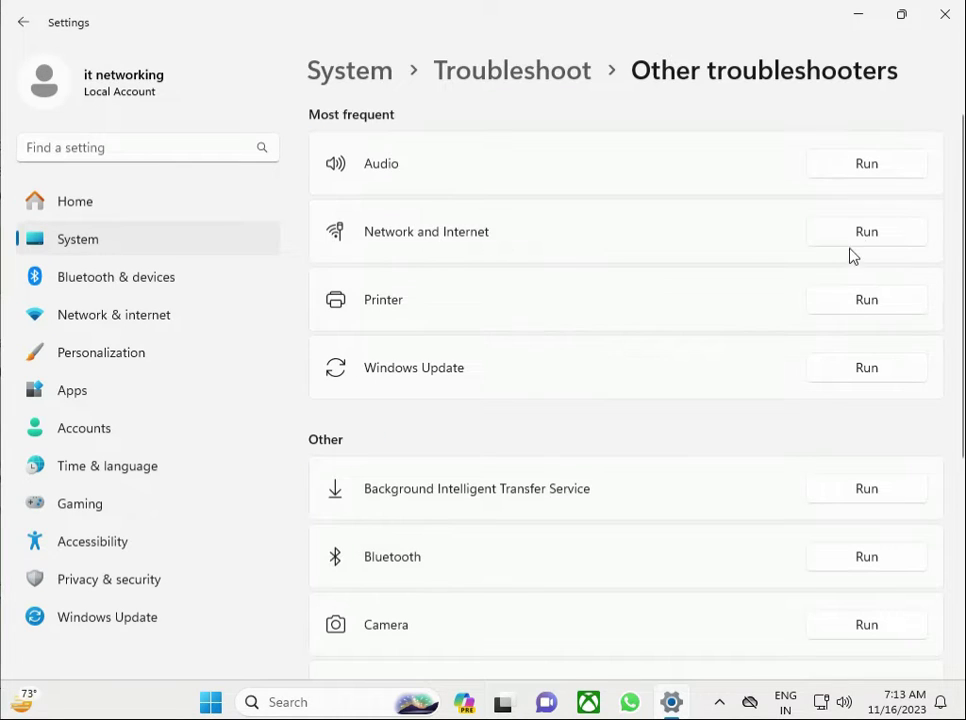
pyautogui.click(870, 243)
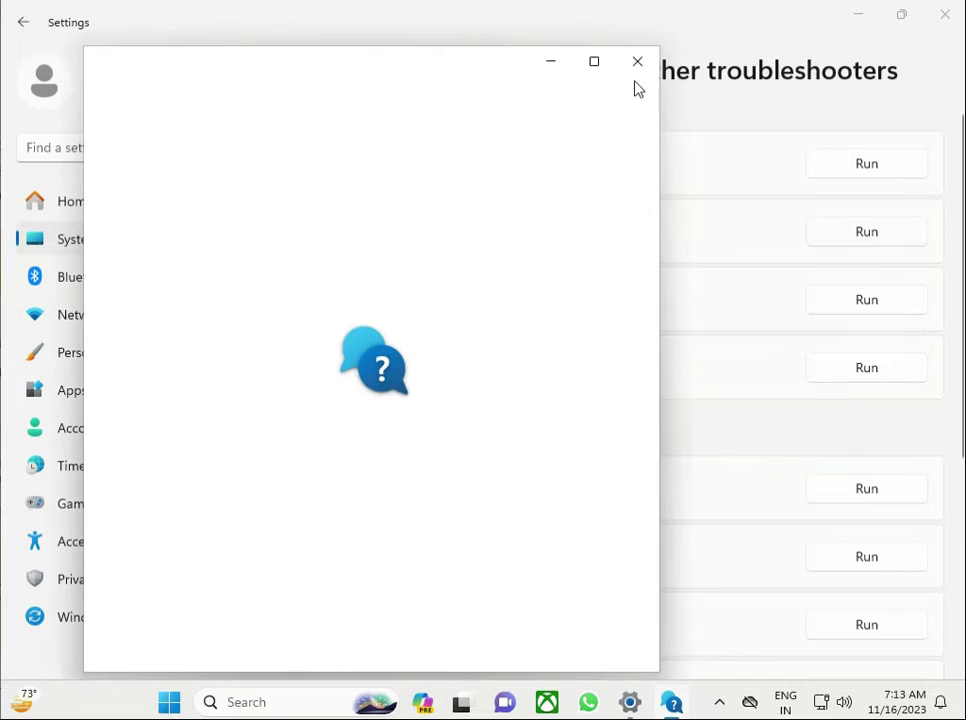
pyautogui.click(634, 61)
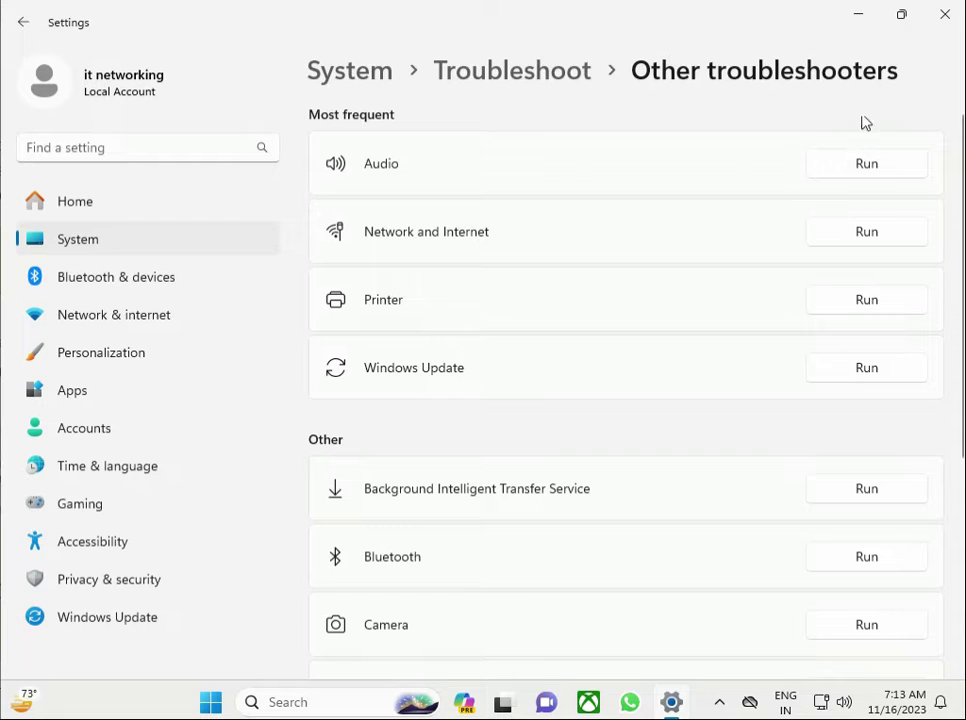
pyautogui.click(944, 15)
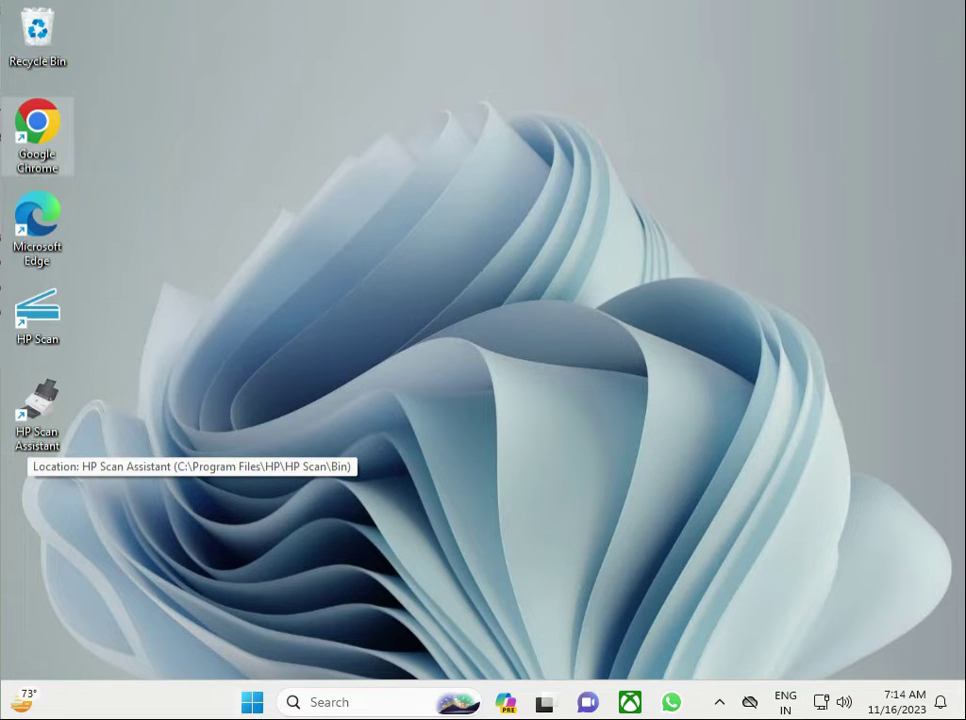
# Search Start for 'group' and launch Edit group policy
pyautogui.click(253, 700)
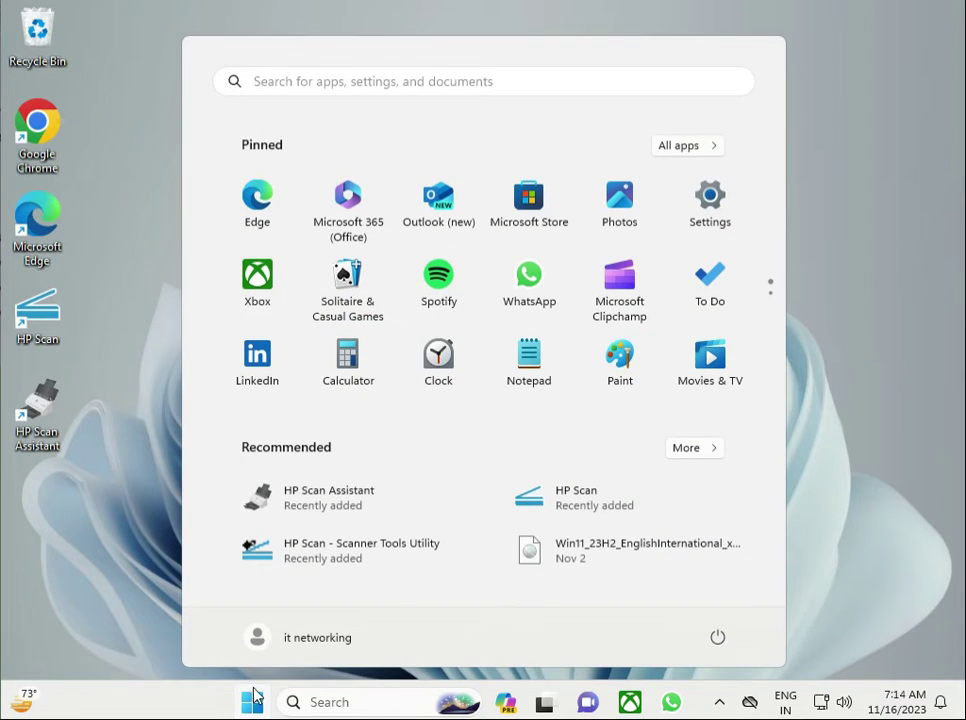
pyautogui.write('g')
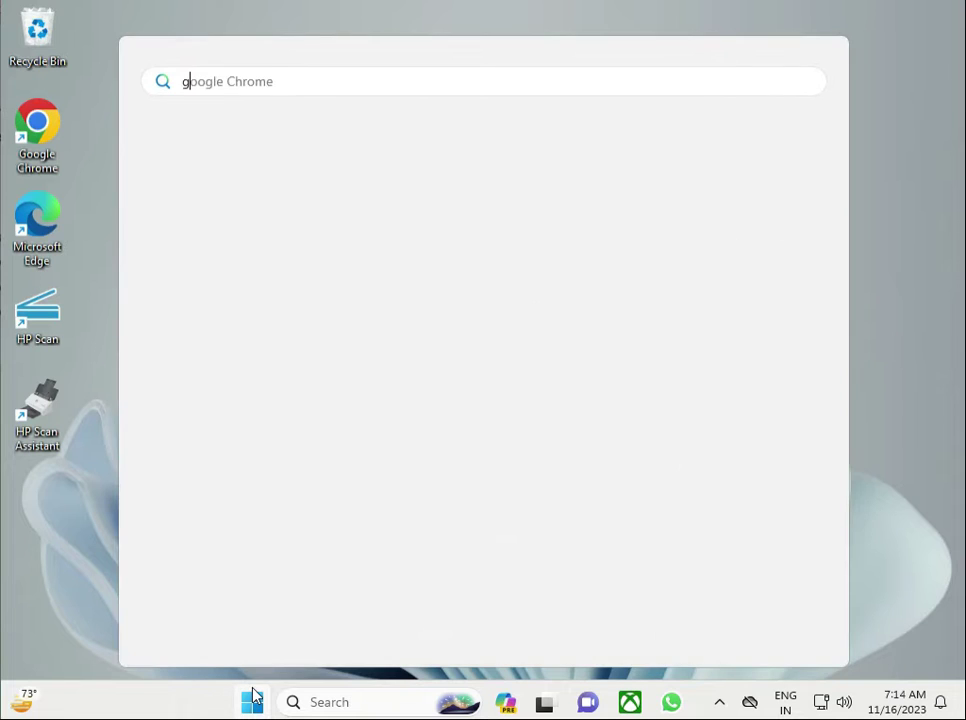
pyautogui.write('roup')
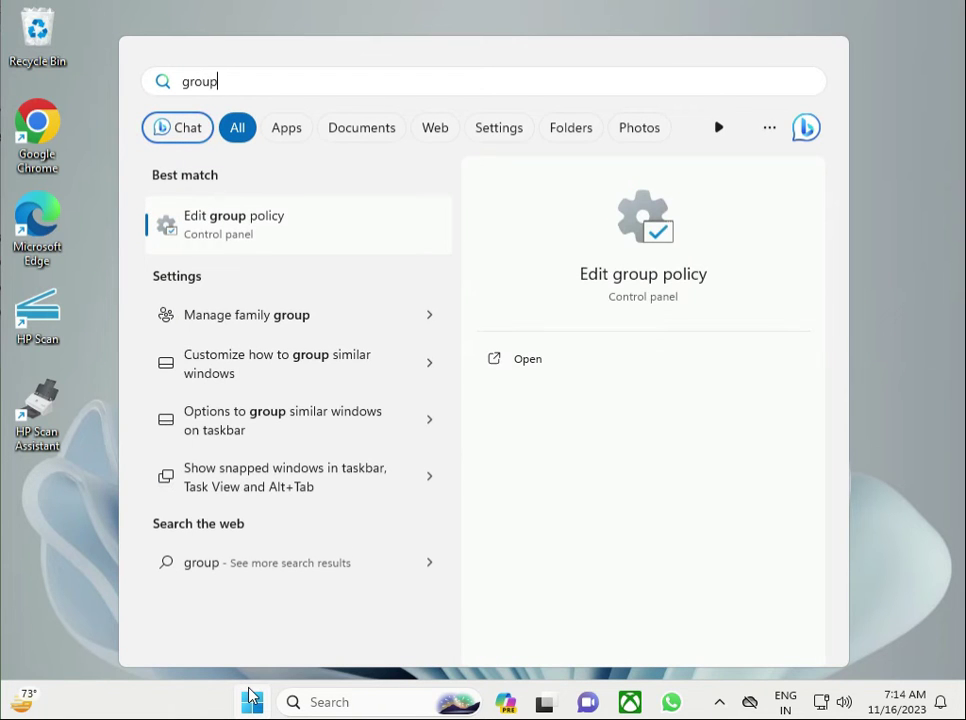
pyautogui.click(243, 237)
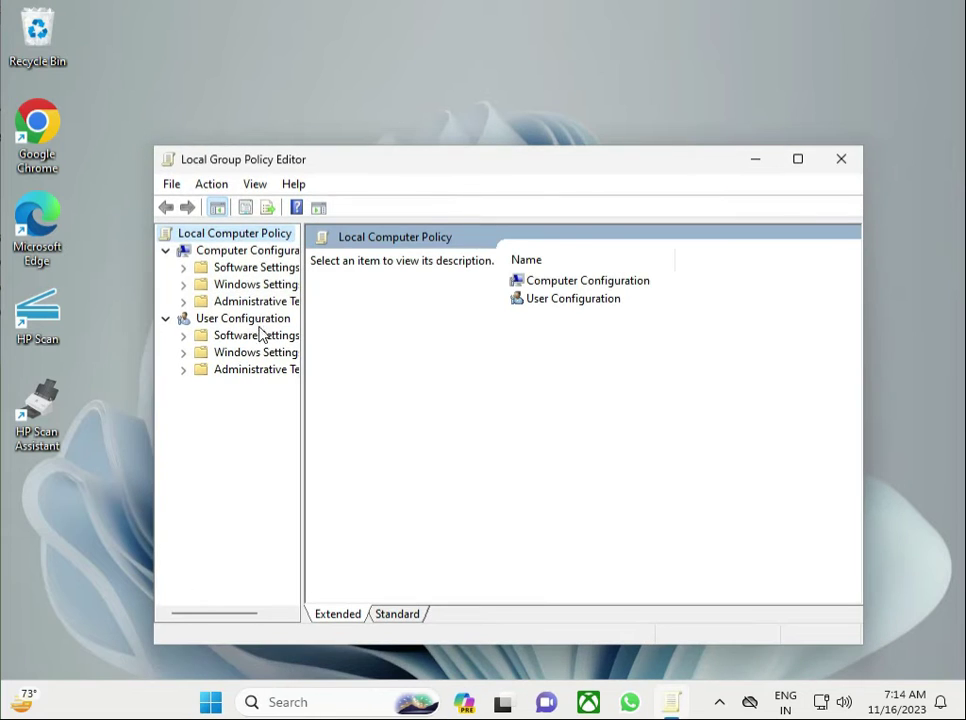
# Maximize the editor, widen the tree, and show Computer Configuration > Administrative Templates > System > Logon
pyautogui.doubleClick(425, 165)
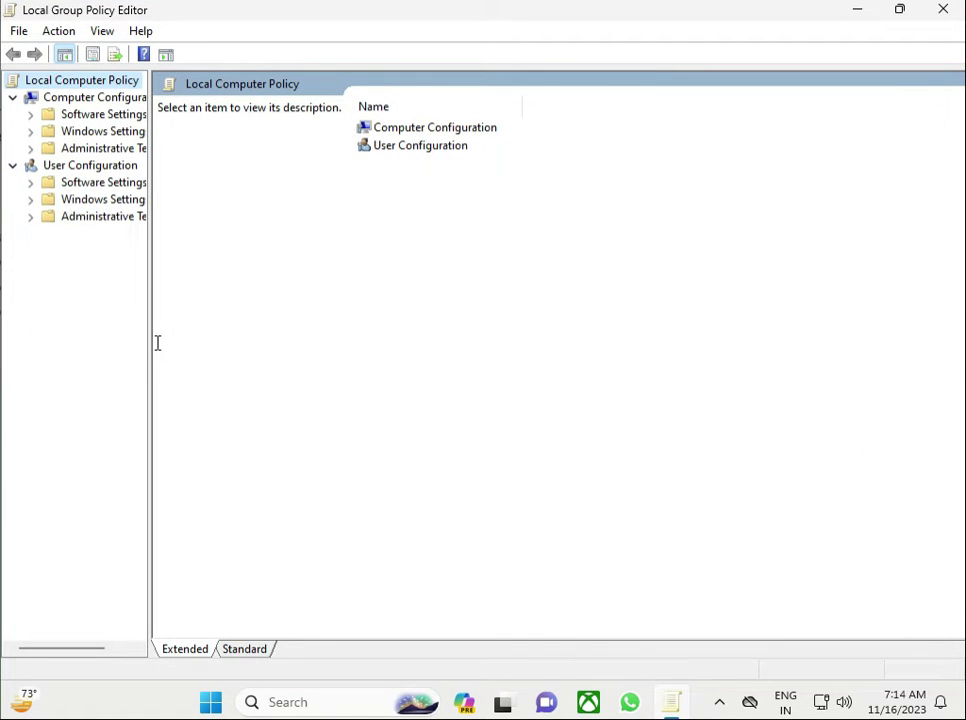
pyautogui.moveTo(149, 341); pyautogui.dragTo(365, 345)
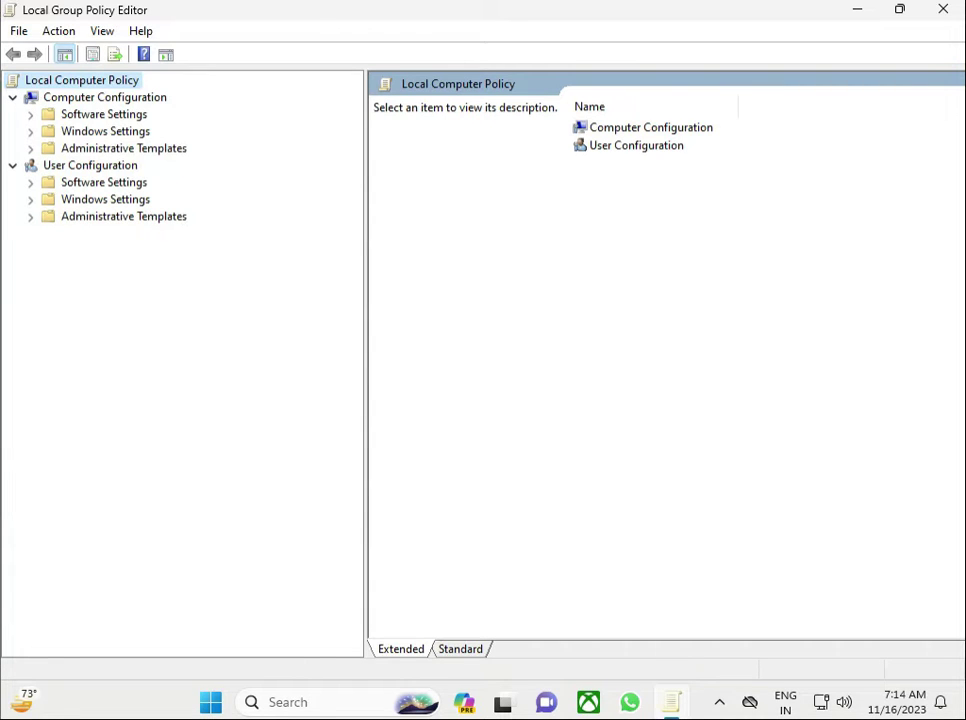
pyautogui.press('super+space')
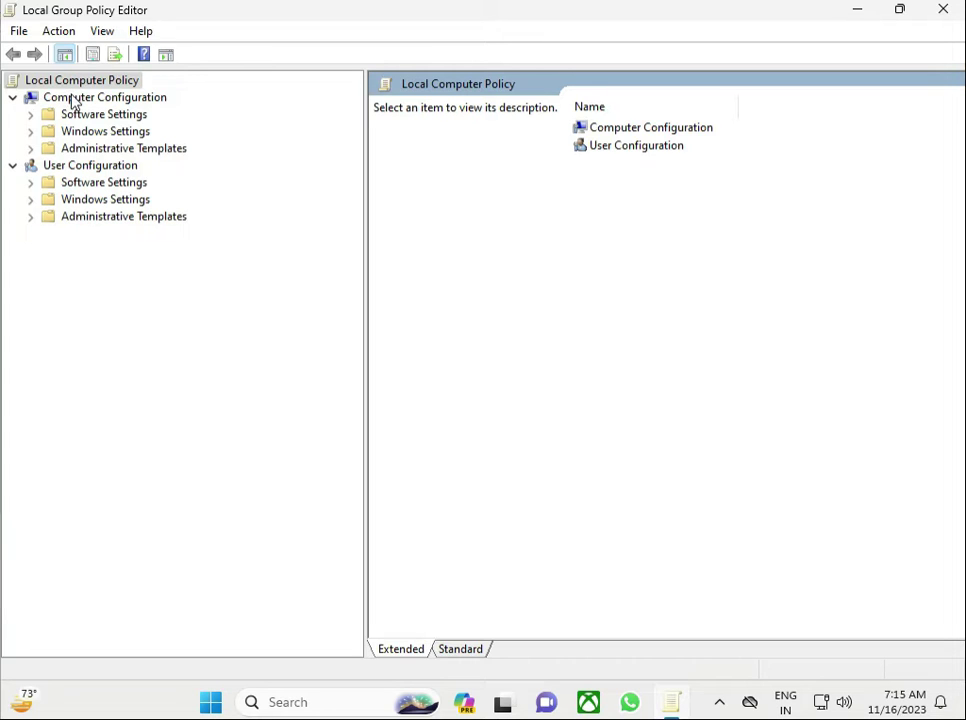
pyautogui.click(30, 150)
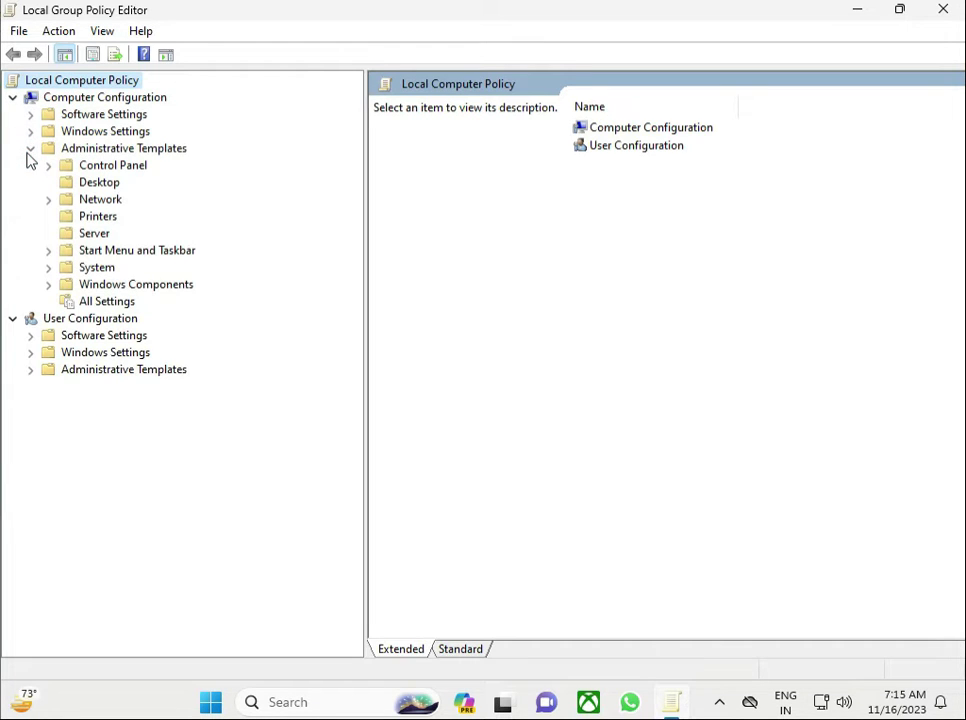
pyautogui.click(48, 268)
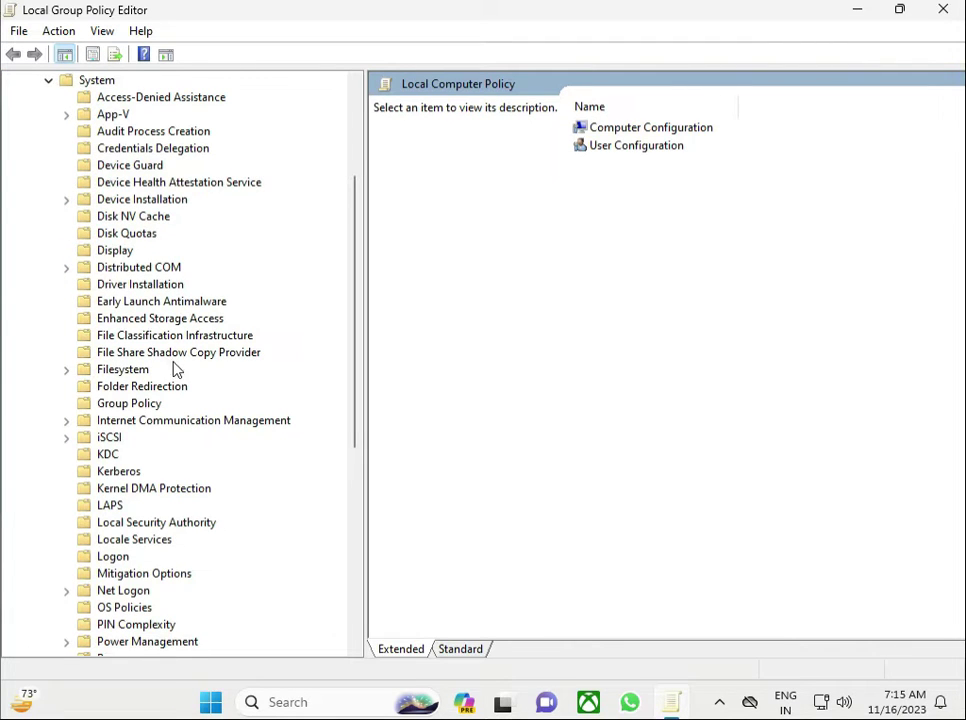
pyautogui.scroll(-1, 175, 372)
pyautogui.click(113, 504)
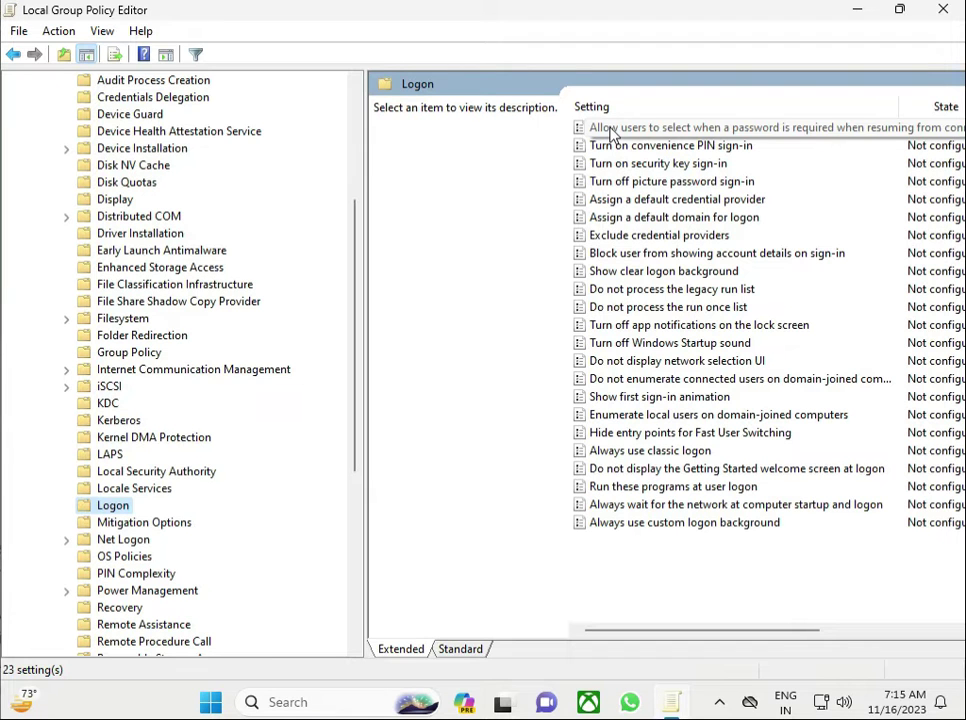
# Set 'Always wait for the network at computer startup and logon' to Enabled and close the editor
pyautogui.click(676, 506)
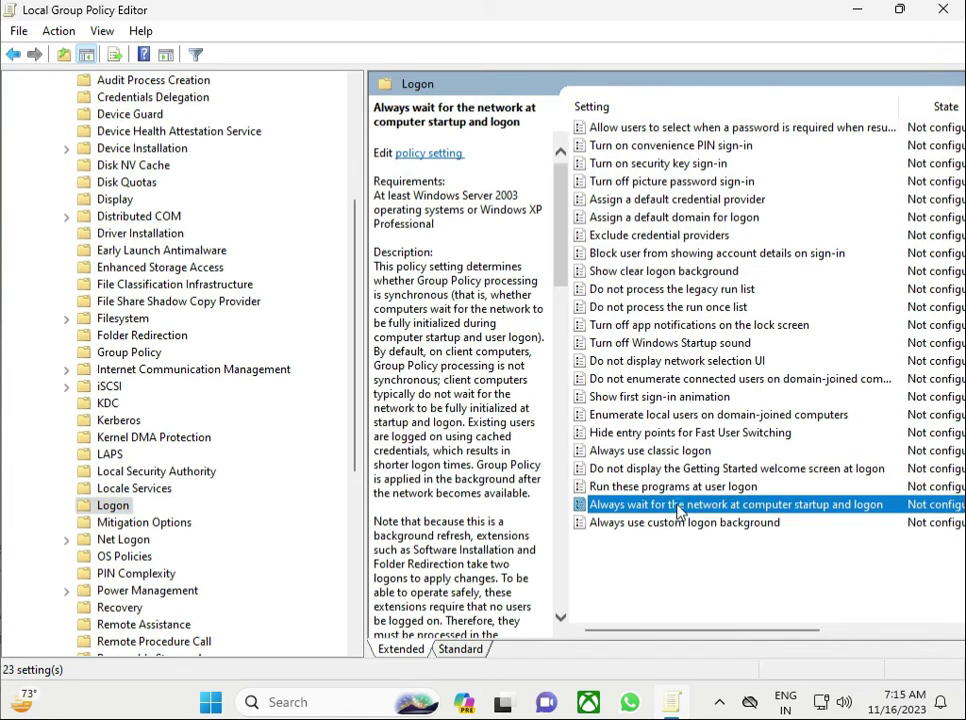
pyautogui.doubleClick(678, 506)
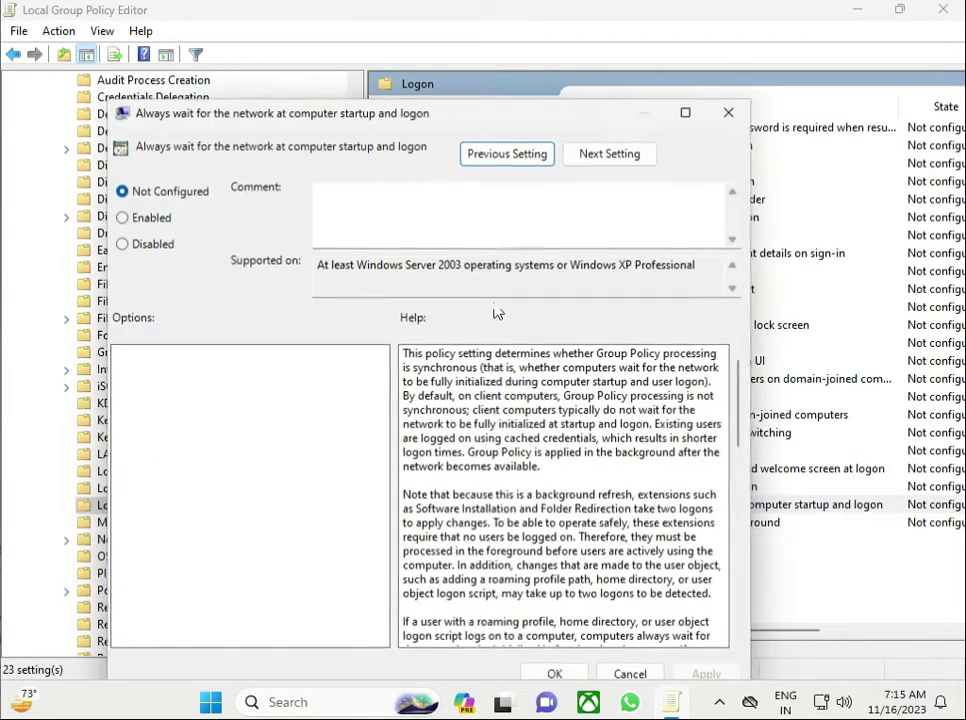
pyautogui.click(122, 218)
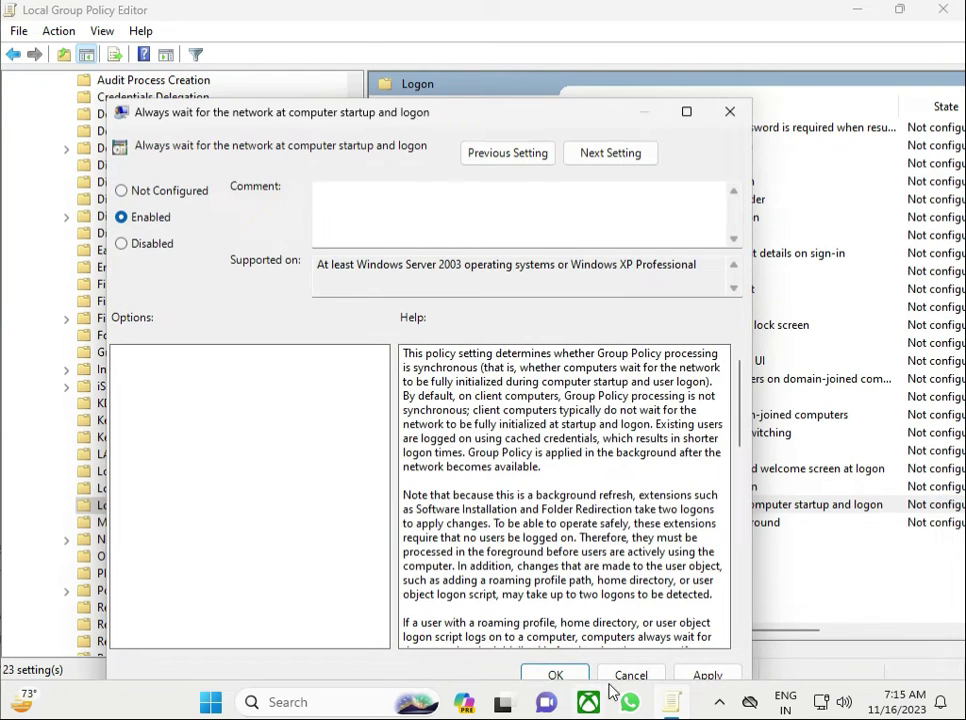
pyautogui.click(707, 676)
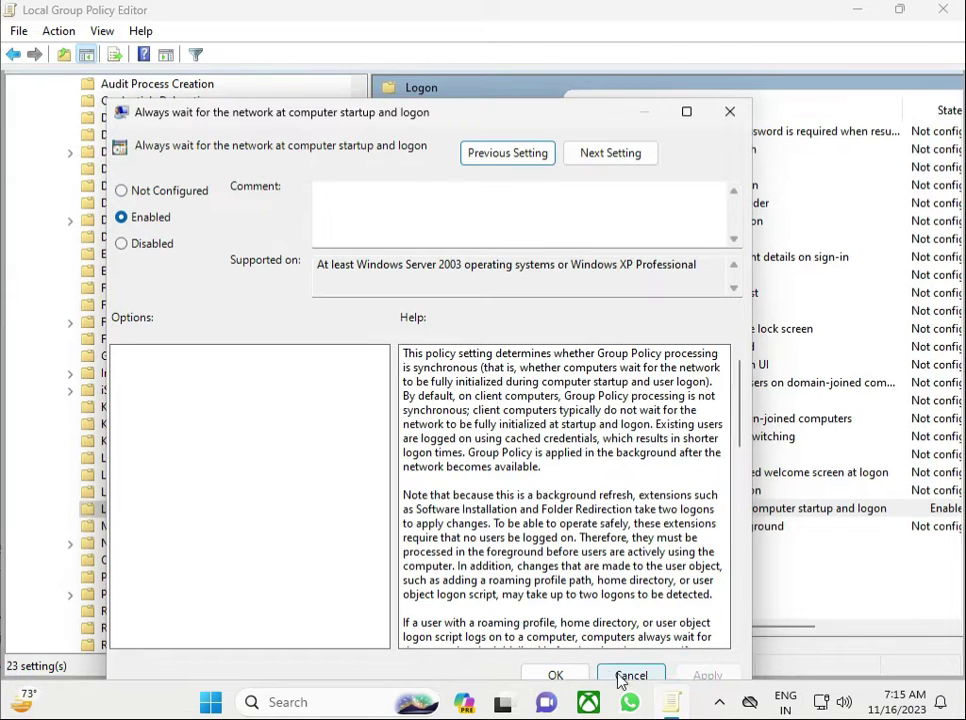
pyautogui.click(557, 676)
pyautogui.click(941, 10)
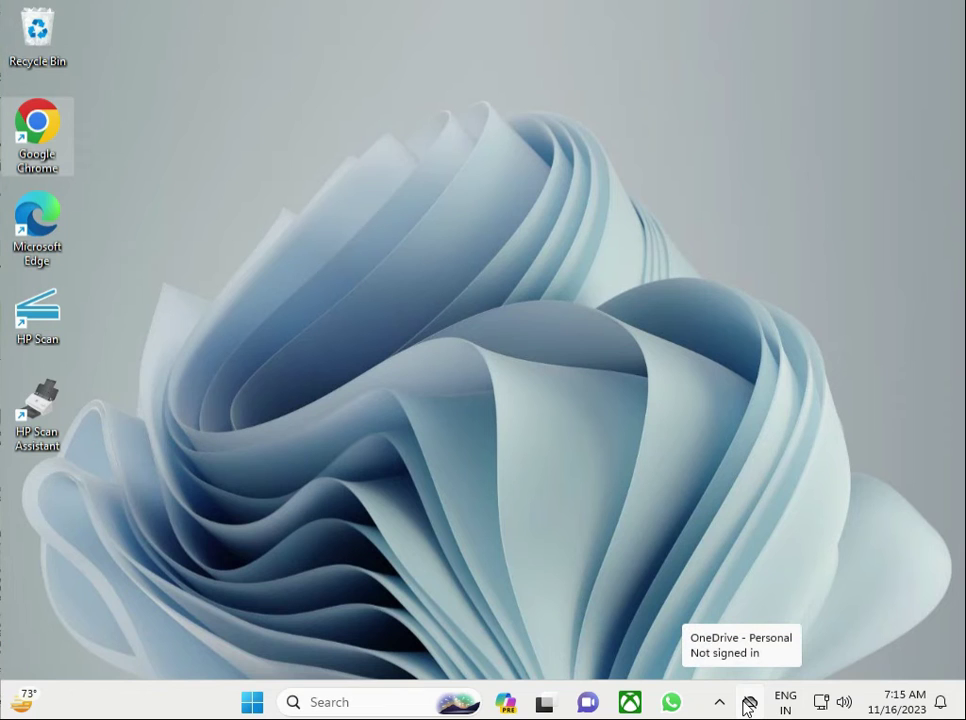
# Go to Settings > Network & internet > Advanced network settings > Network reset
pyautogui.click(253, 702)
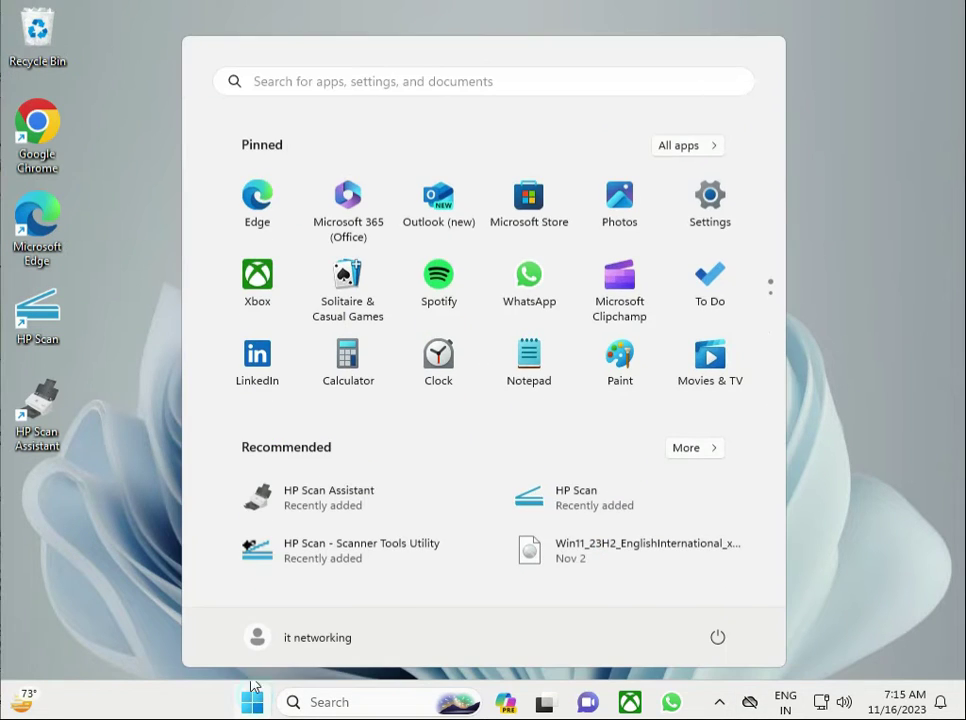
pyautogui.click(707, 228)
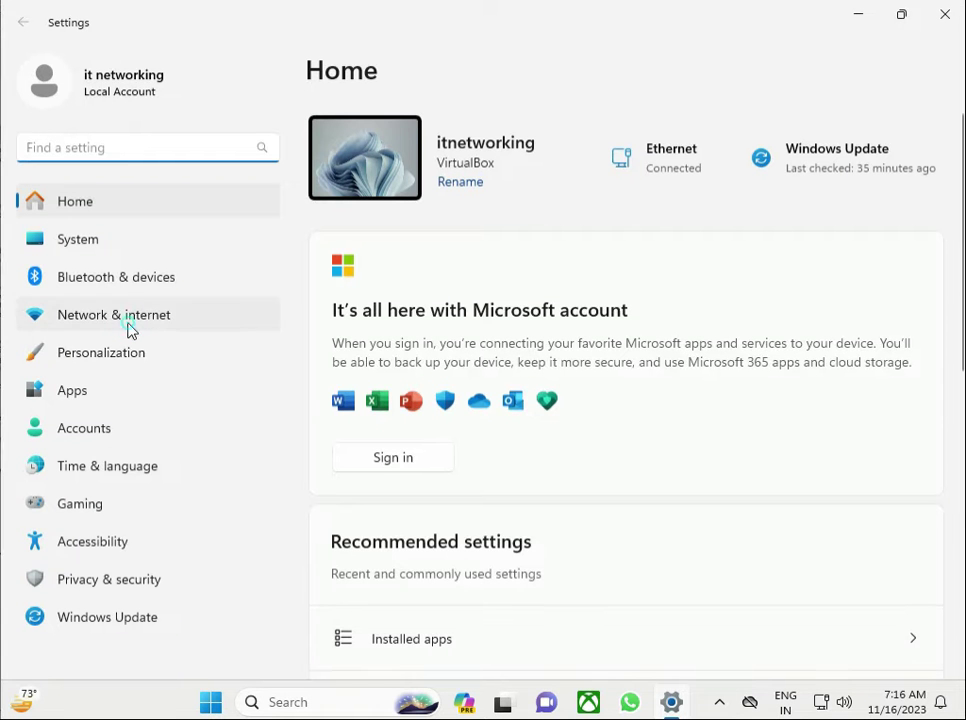
pyautogui.click(127, 326)
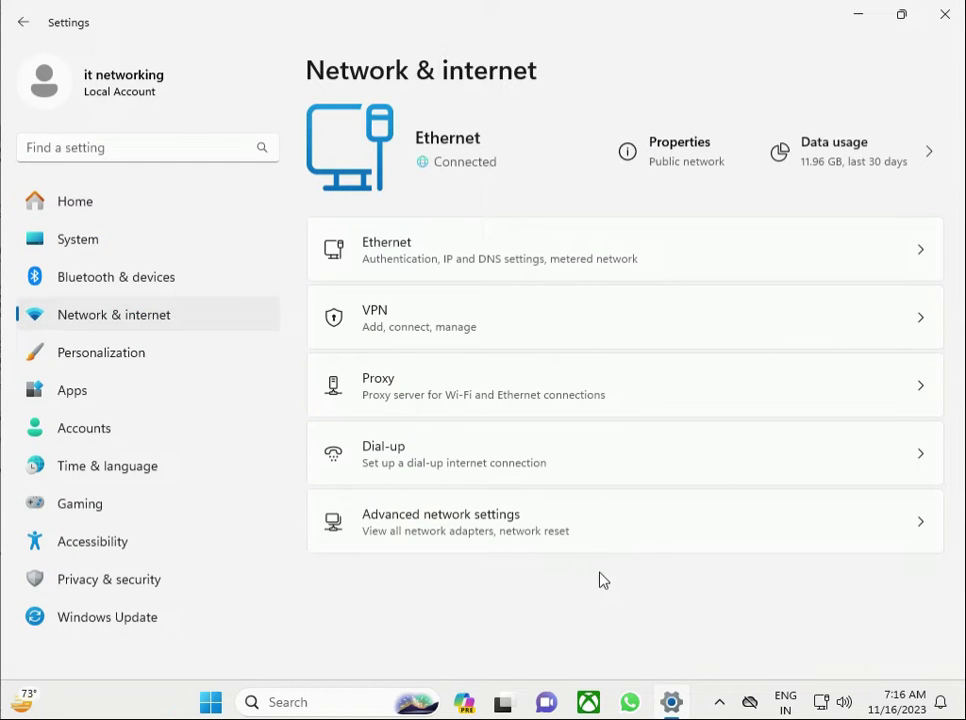
pyautogui.click(580, 520)
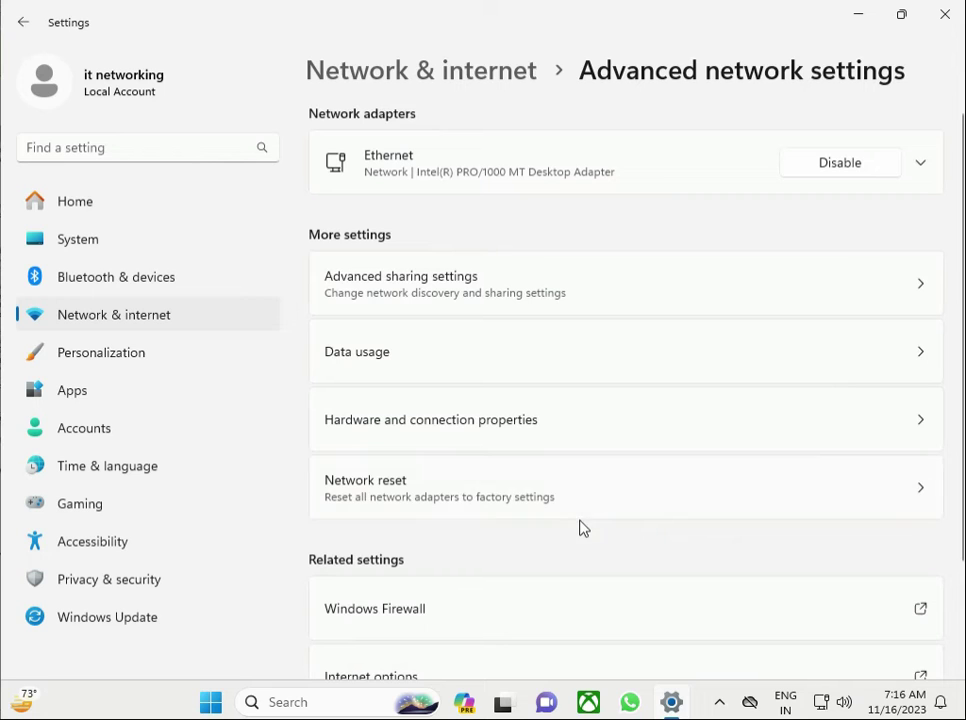
pyautogui.click(376, 489)
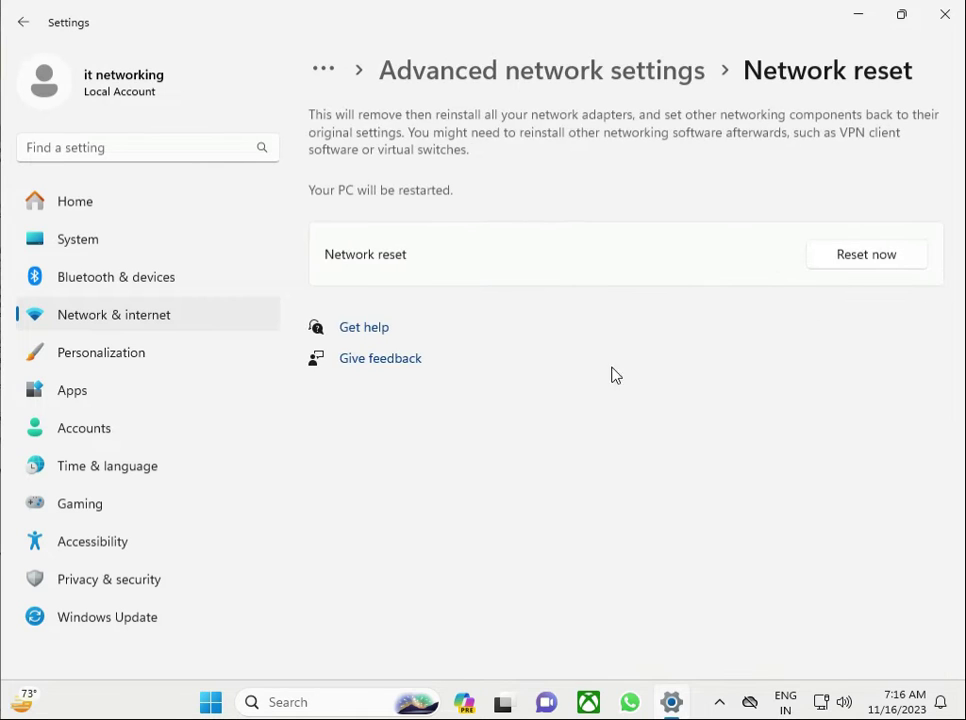
# Confirm the network reset, dismiss the sign-out warning, and close Settings
pyautogui.click(857, 268)
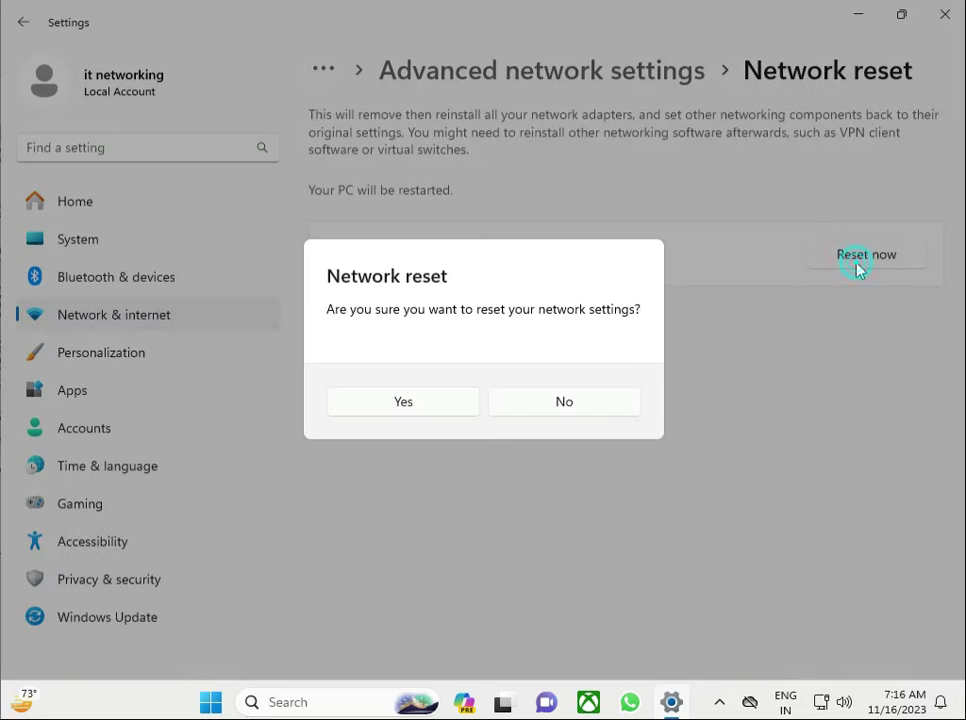
pyautogui.click(417, 409)
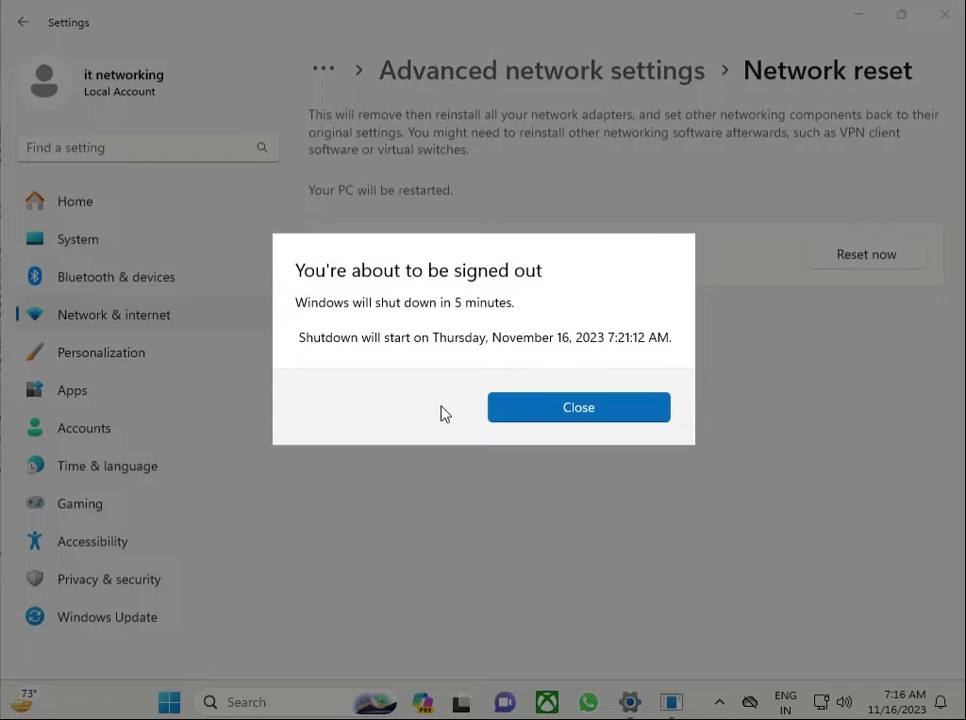
pyautogui.click(540, 410)
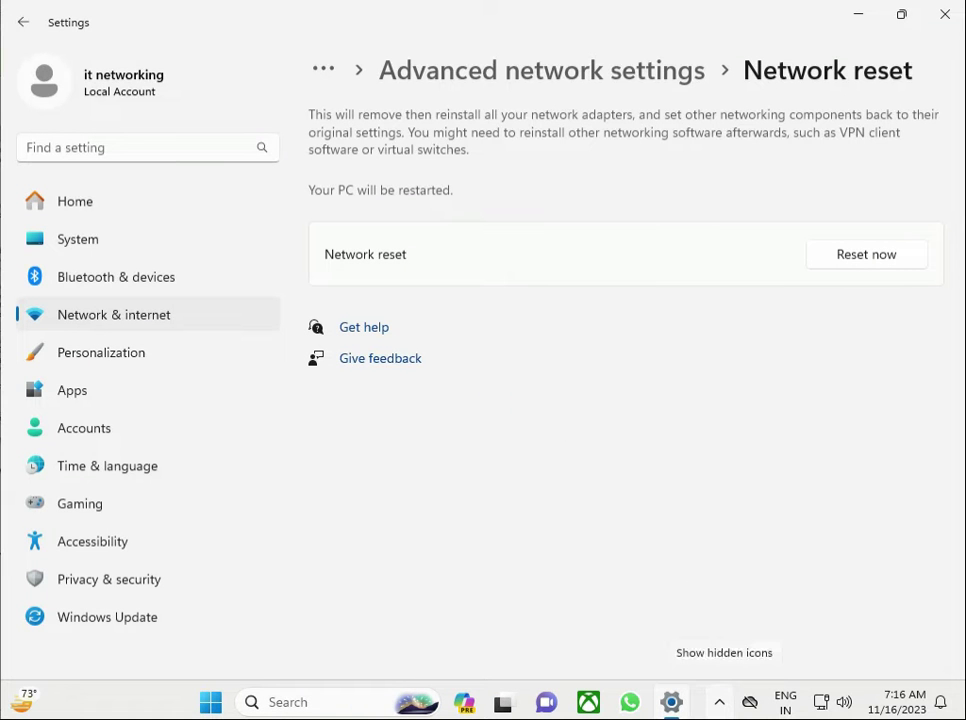
pyautogui.click(944, 14)
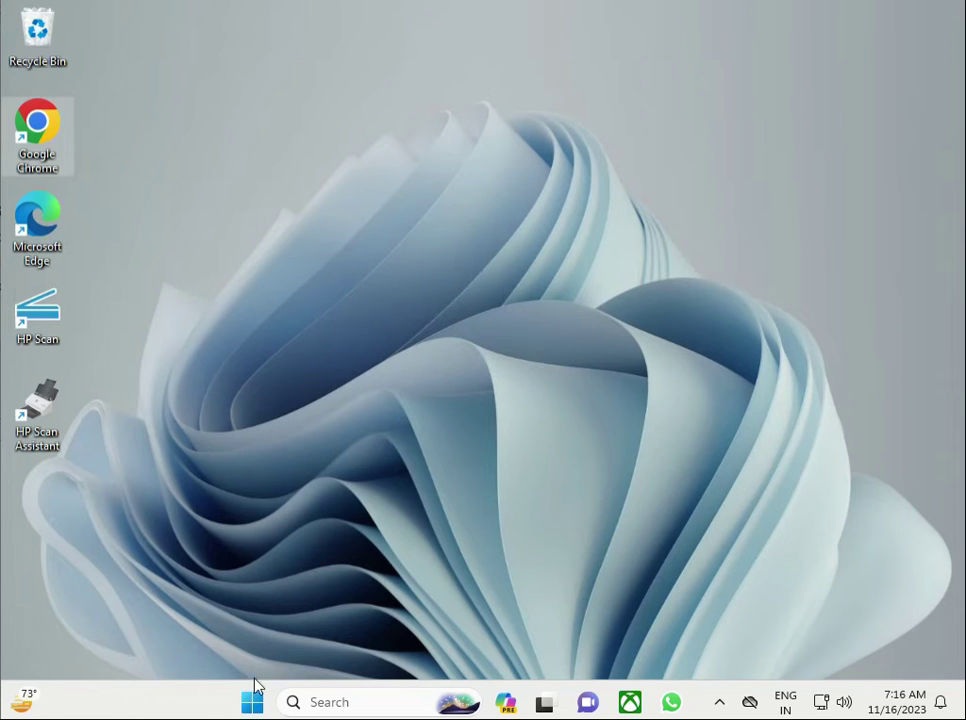
# Open Control Panel in category view and go to System and Security > Windows Defender Firewall
pyautogui.click(252, 702)
pyautogui.write('c')
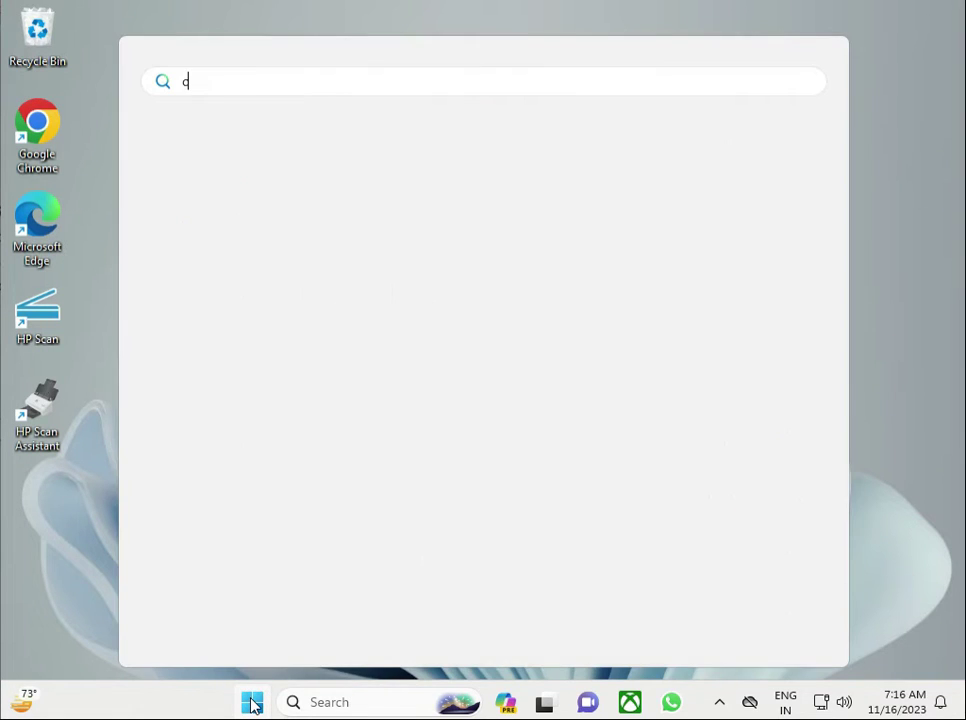
pyautogui.write('on')
pyautogui.click(313, 241)
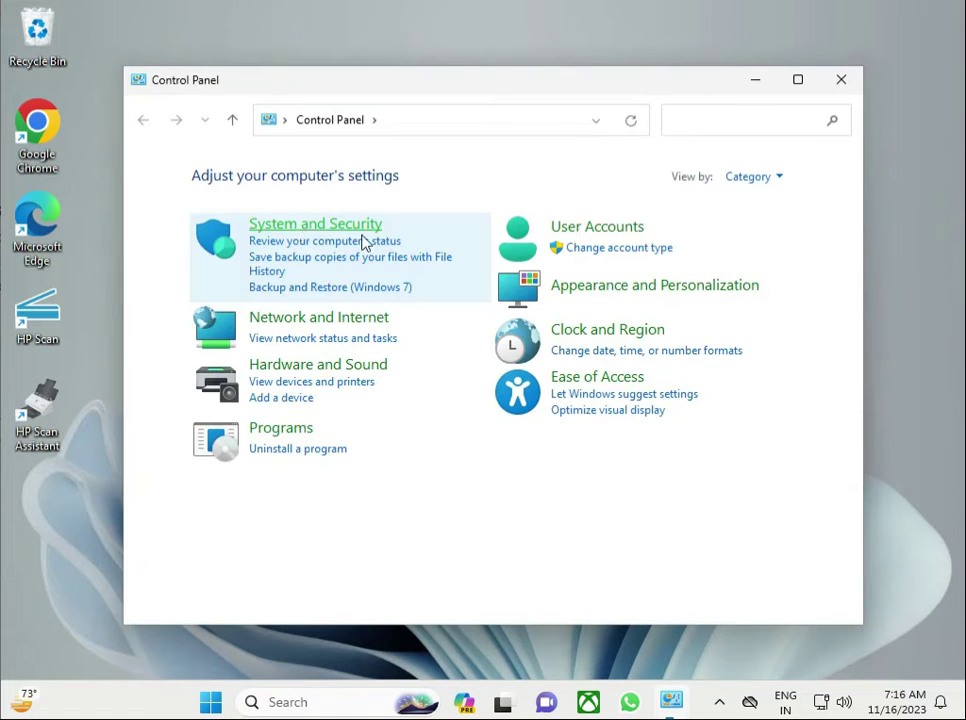
pyautogui.click(748, 176)
pyautogui.click(753, 203)
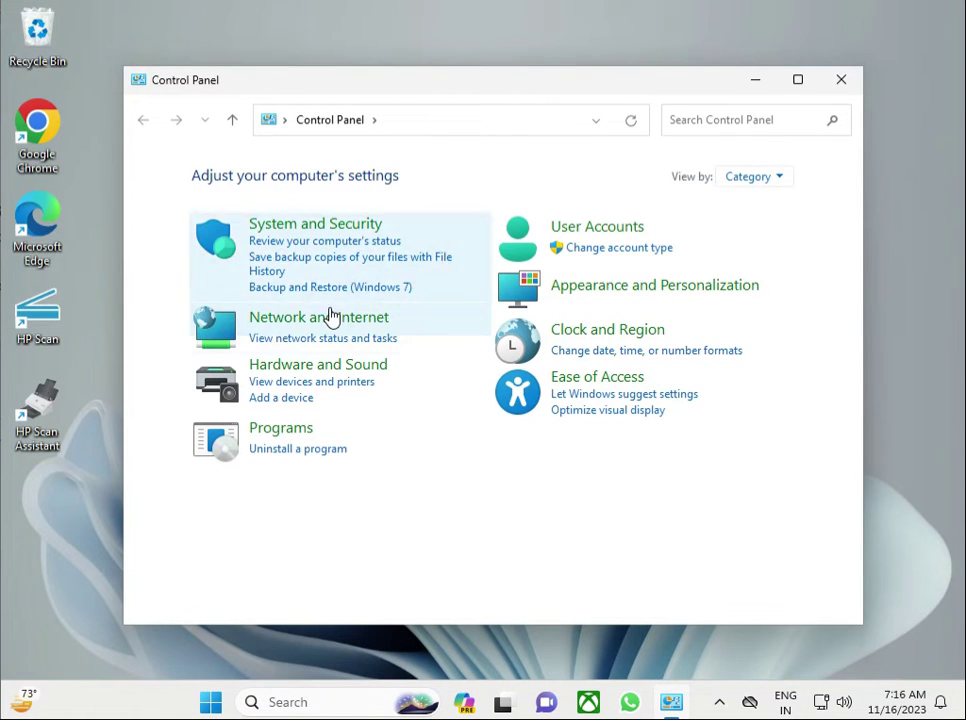
pyautogui.click(305, 227)
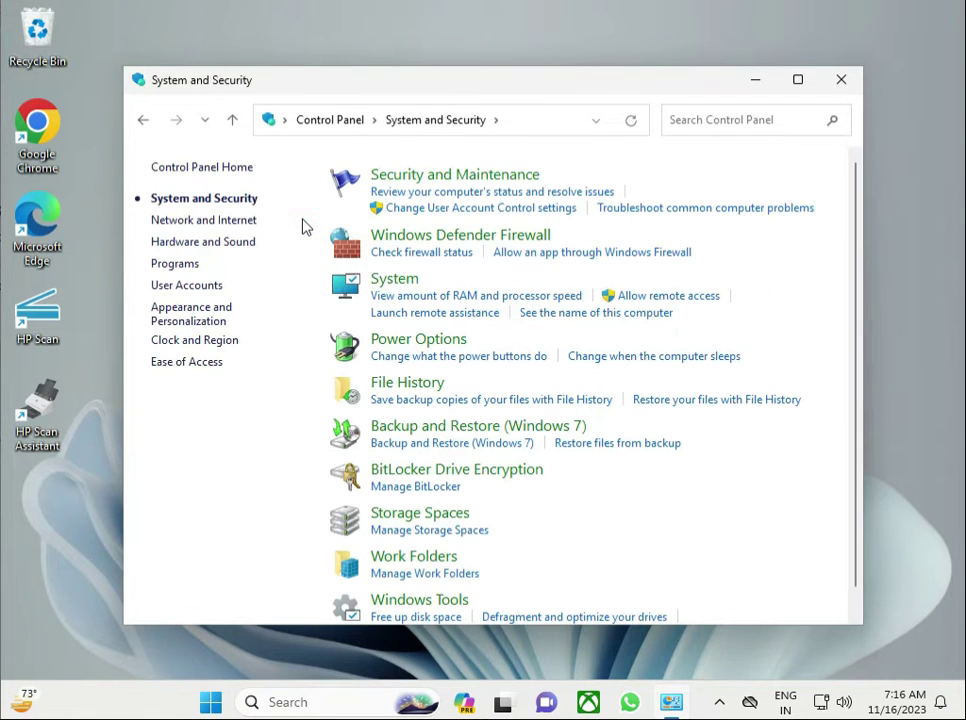
pyautogui.click(467, 240)
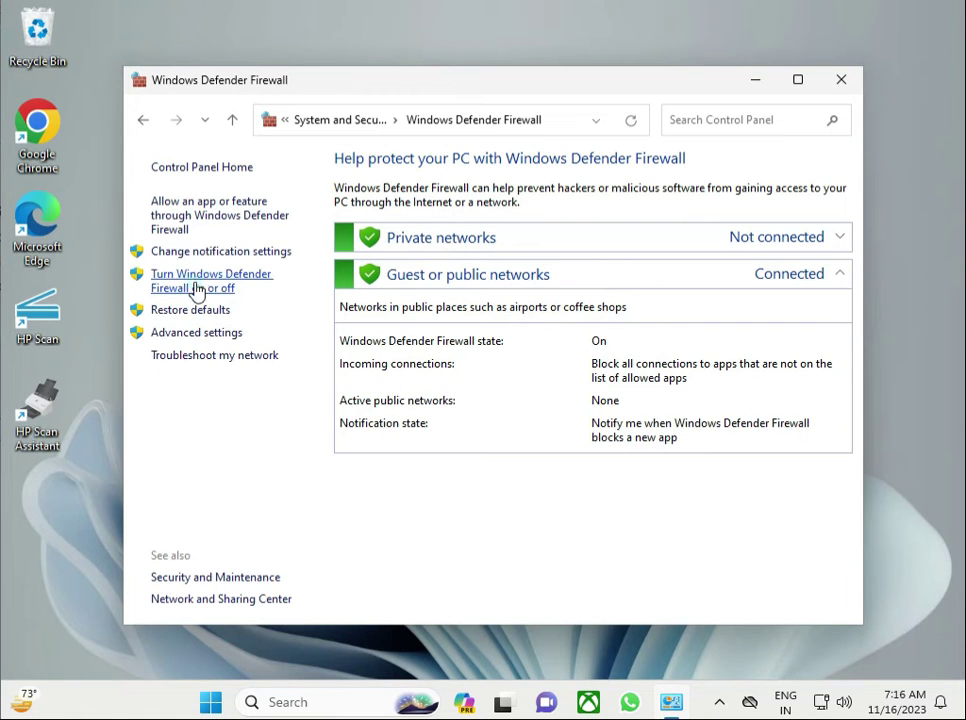
# Turn the firewall off for private and public networks, then close the window and notification
pyautogui.click(199, 287)
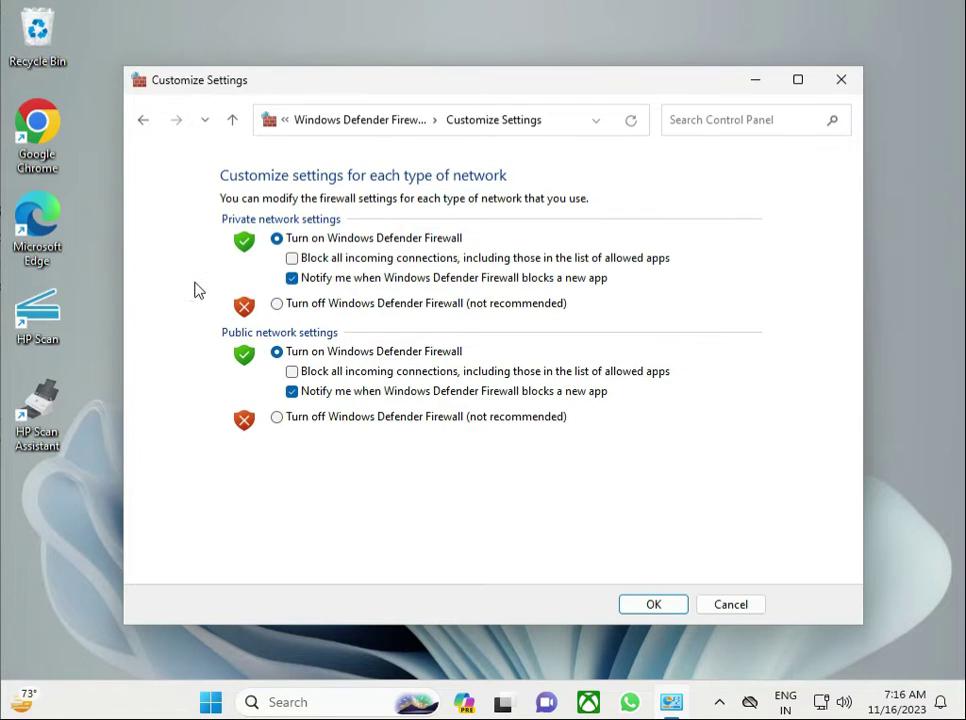
pyautogui.click(277, 304)
pyautogui.click(277, 417)
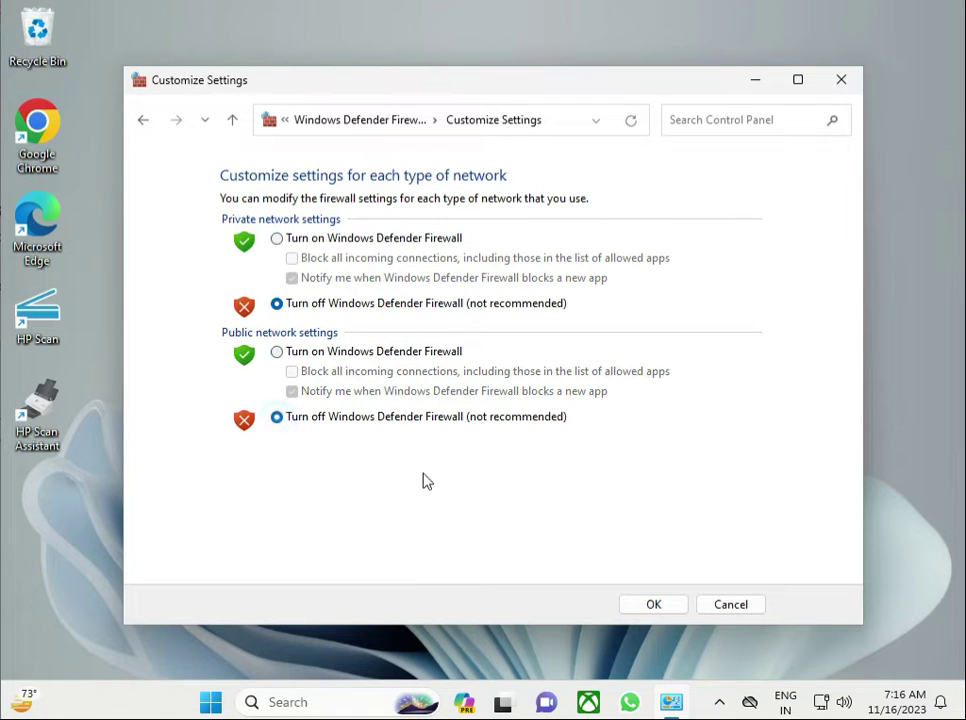
pyautogui.click(666, 603)
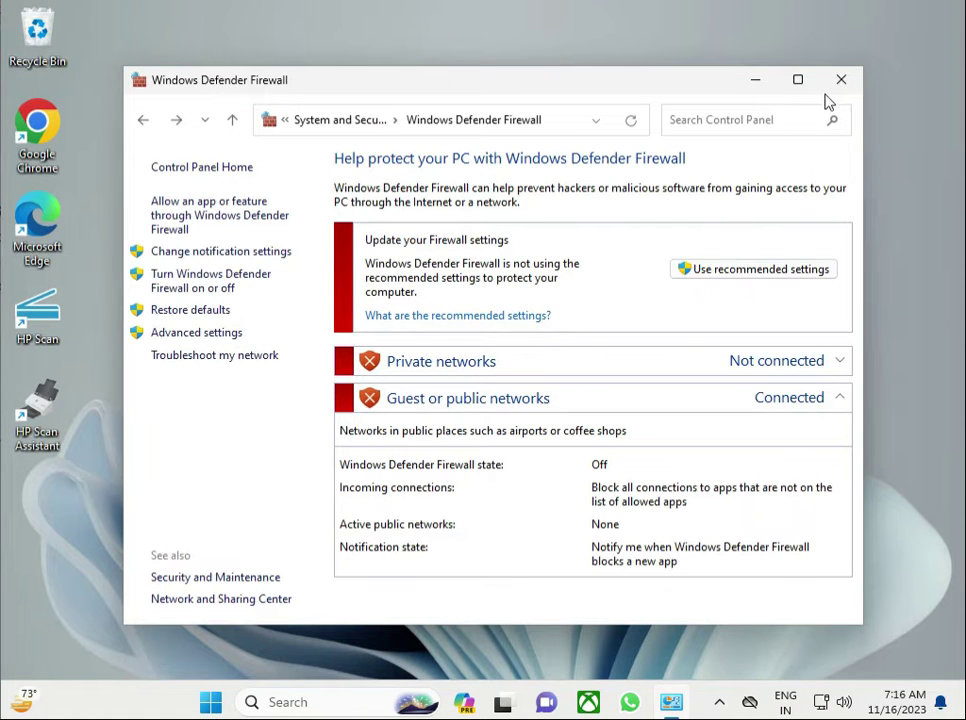
pyautogui.click(839, 79)
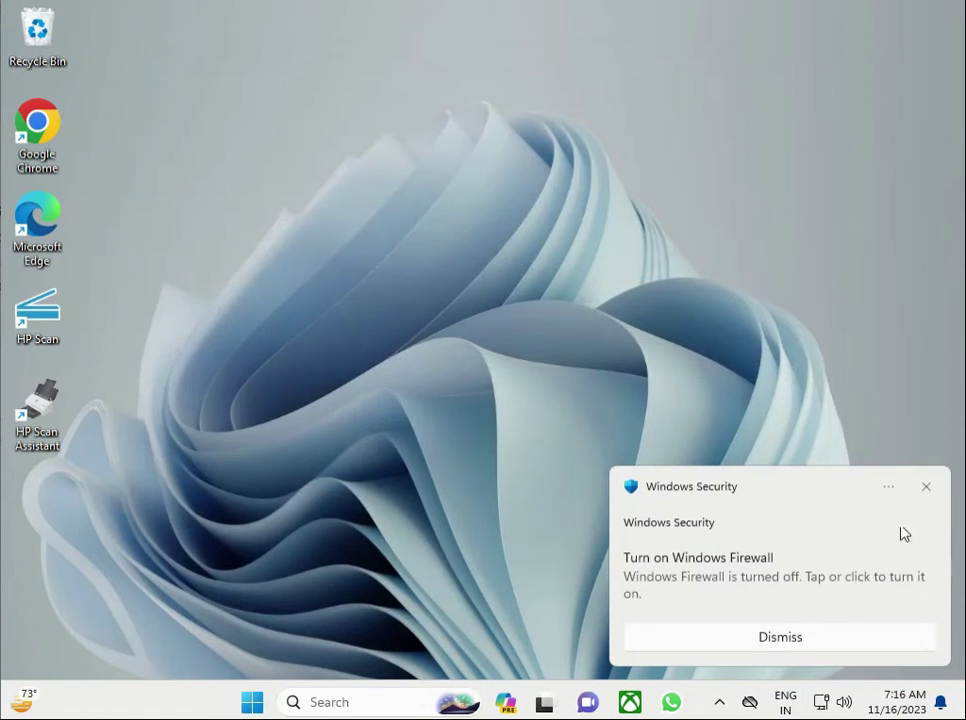
pyautogui.click(926, 486)
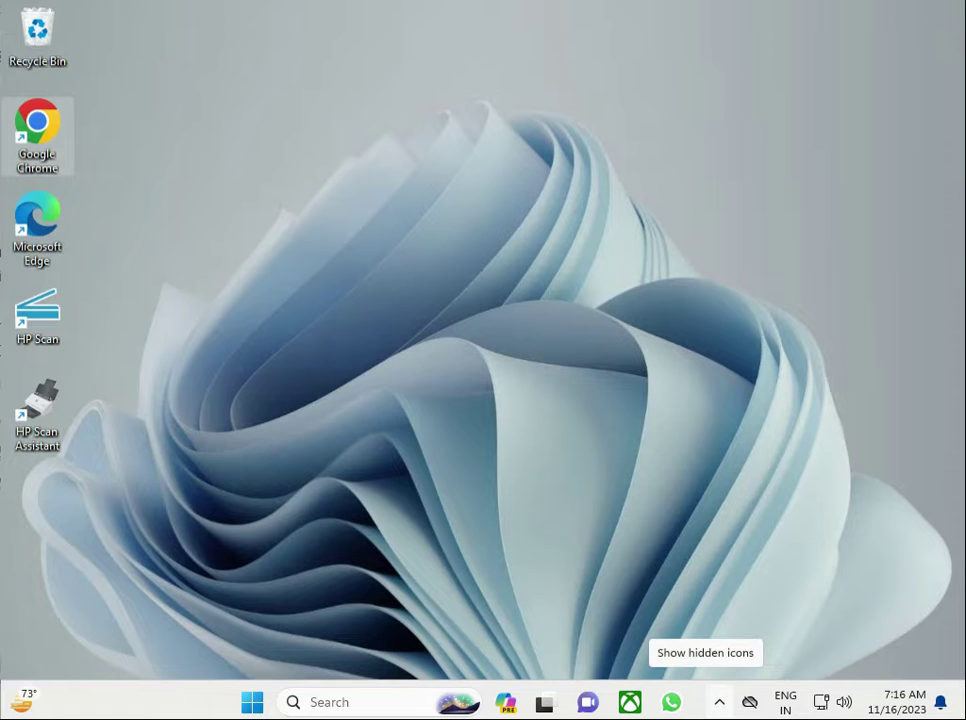
# Open Device Manager and select the Intel(R) PRO/1000 MT Desktop Adapter under Network adapters
pyautogui.rightClick(251, 701)
pyautogui.click(218, 283)
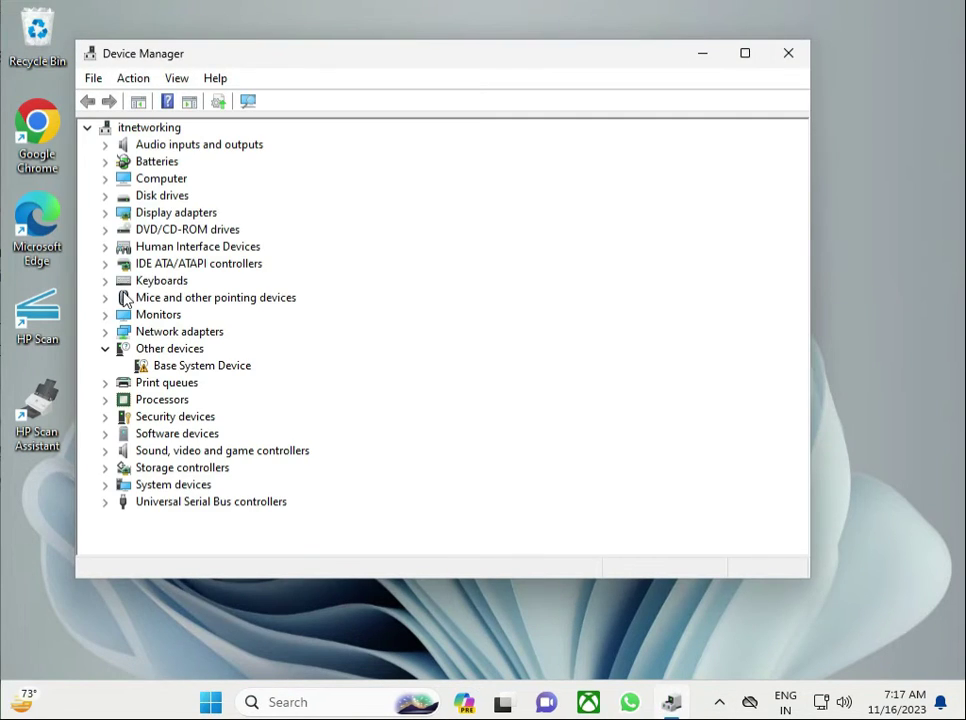
pyautogui.click(105, 333)
pyautogui.click(210, 350)
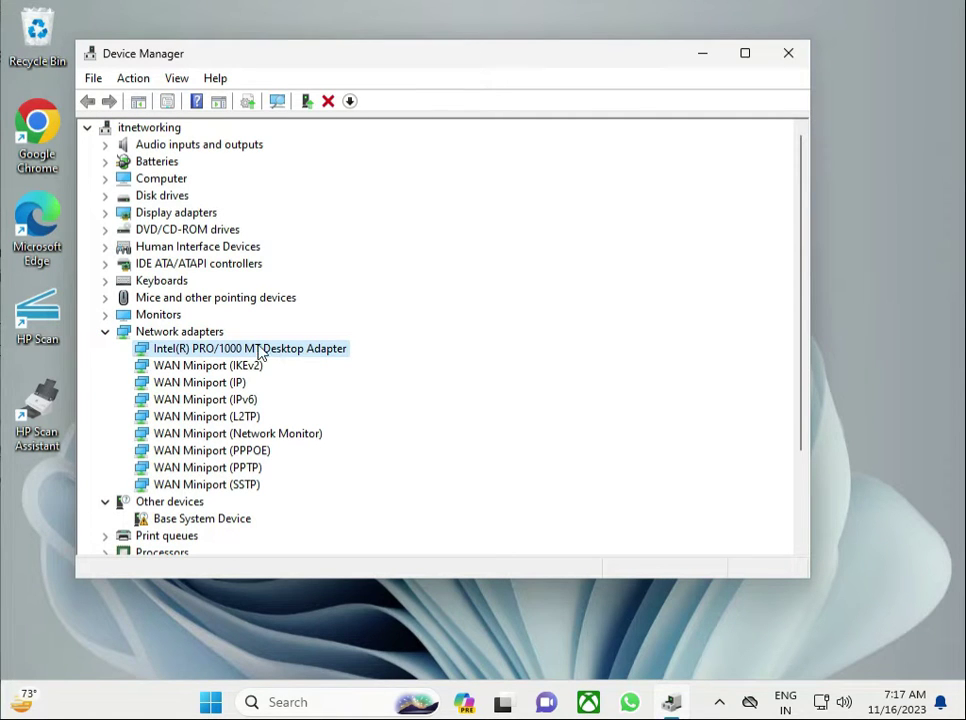
# Search automatically for a newer adapter driver, finding the best one already installed
pyautogui.rightClick(253, 360)
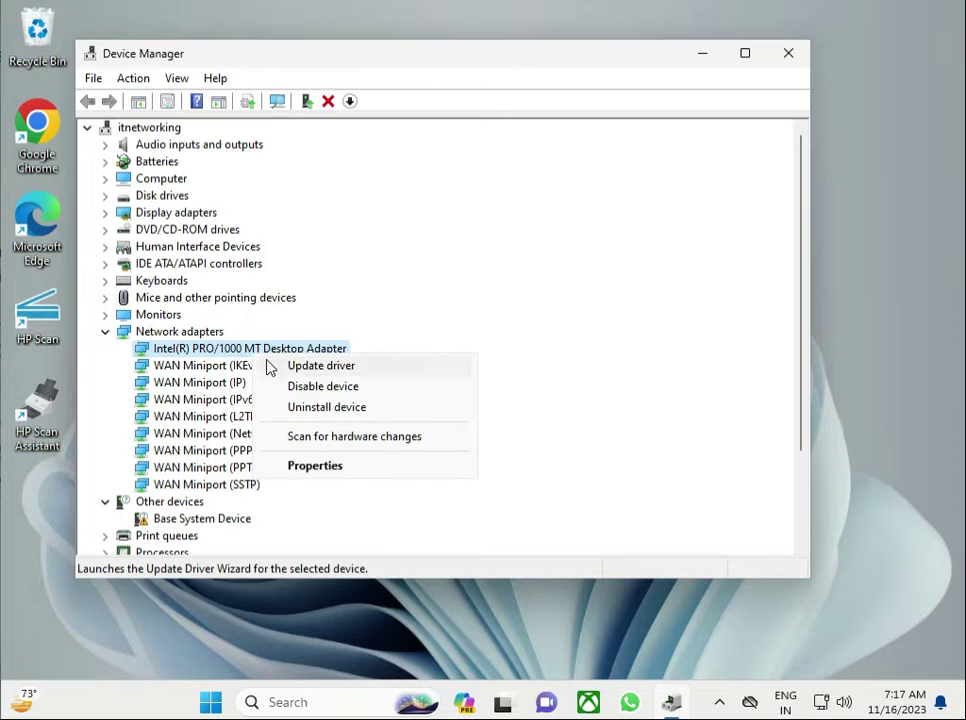
pyautogui.click(292, 367)
pyautogui.click(358, 297)
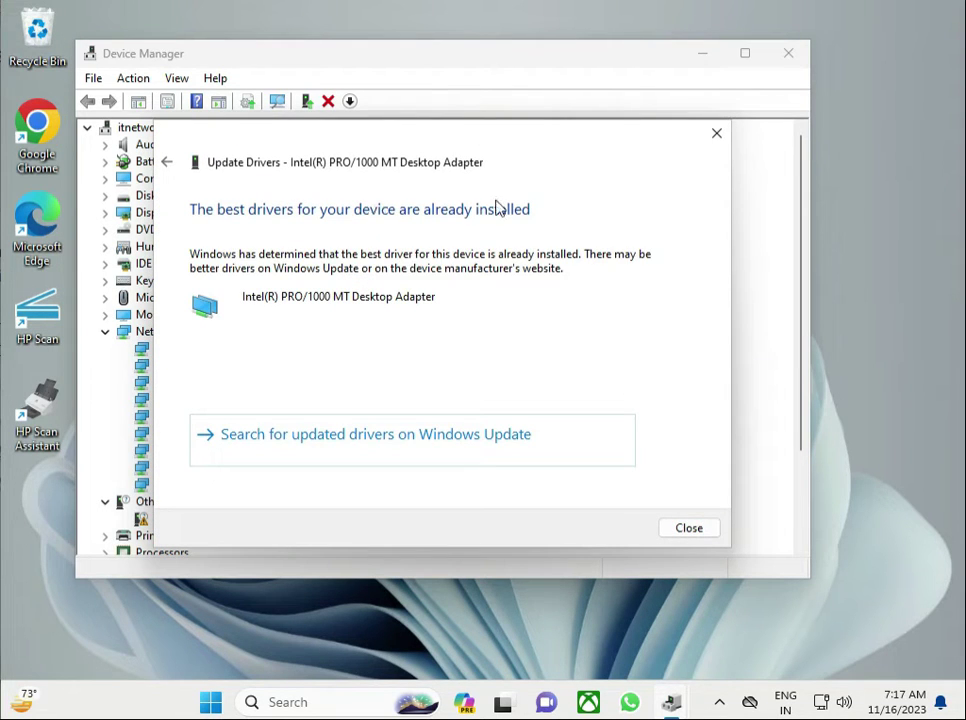
pyautogui.click(689, 528)
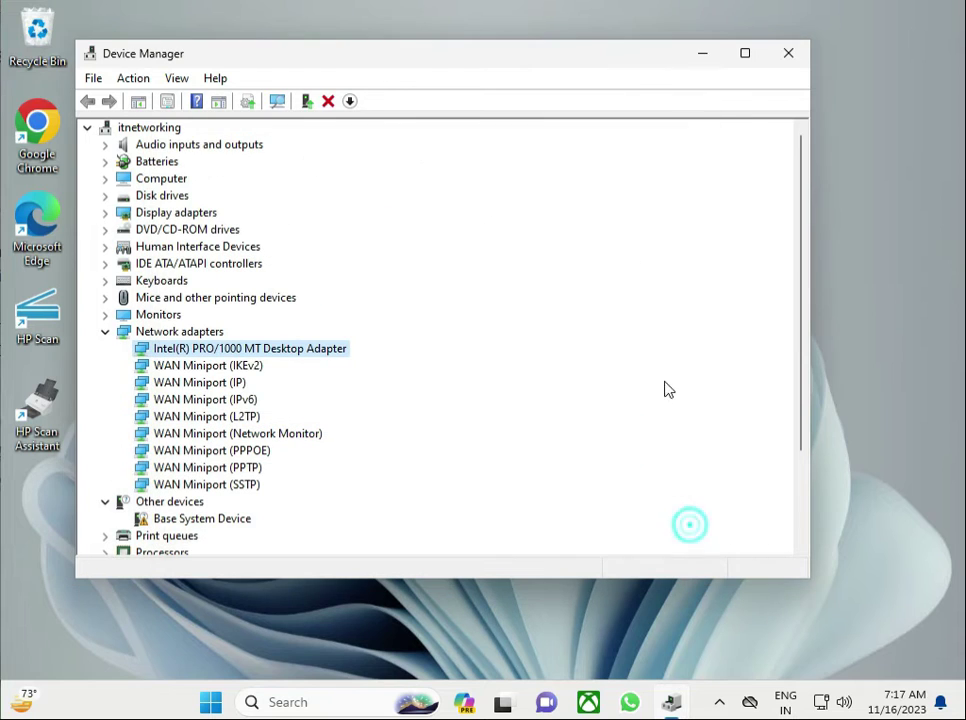
# Close Device Manager and run %temp% from the Run dialog
pyautogui.click(787, 52)
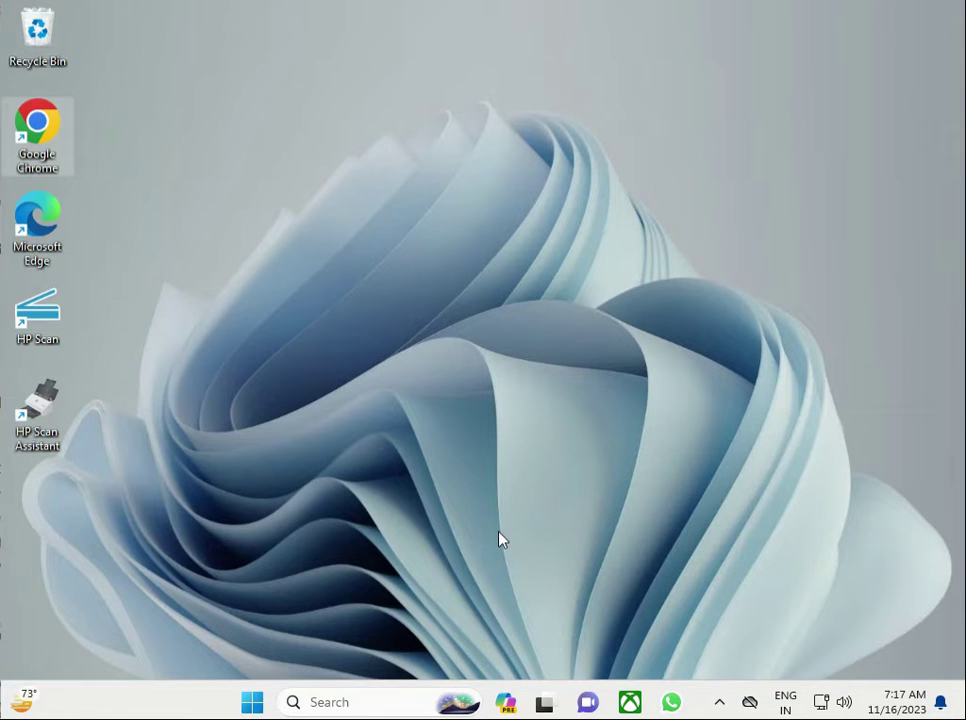
pyautogui.click(457, 517)
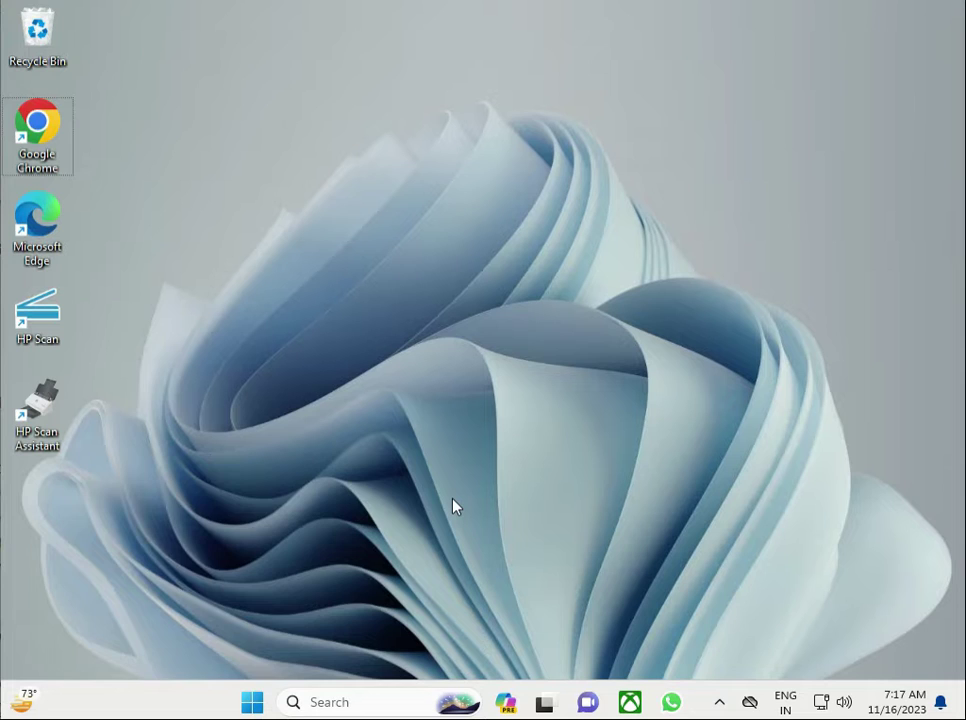
pyautogui.press('super+r')
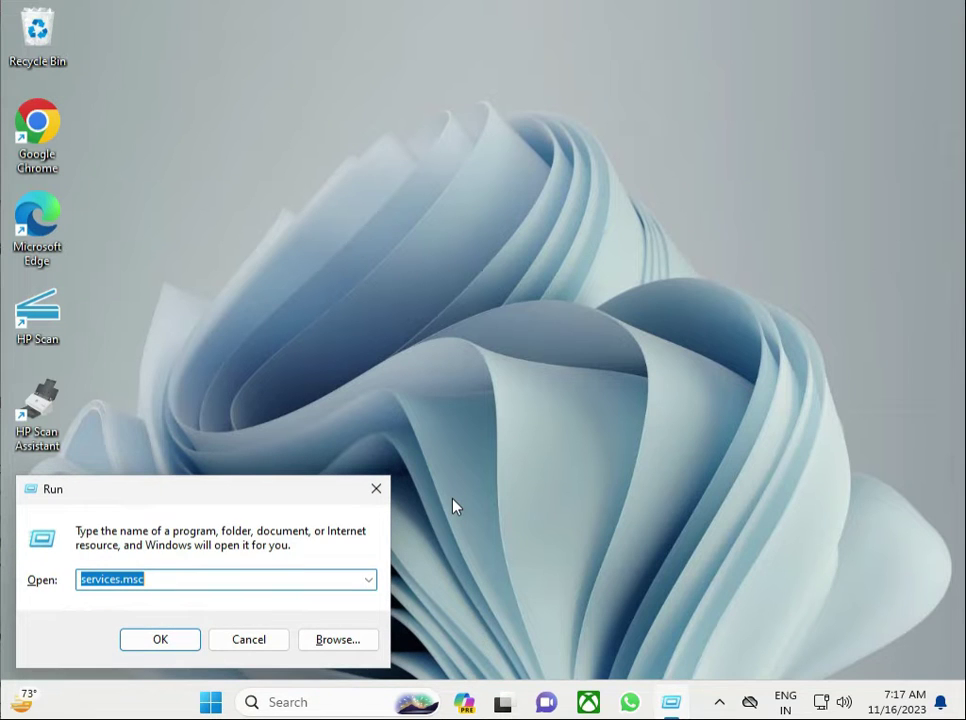
pyautogui.write('%te')
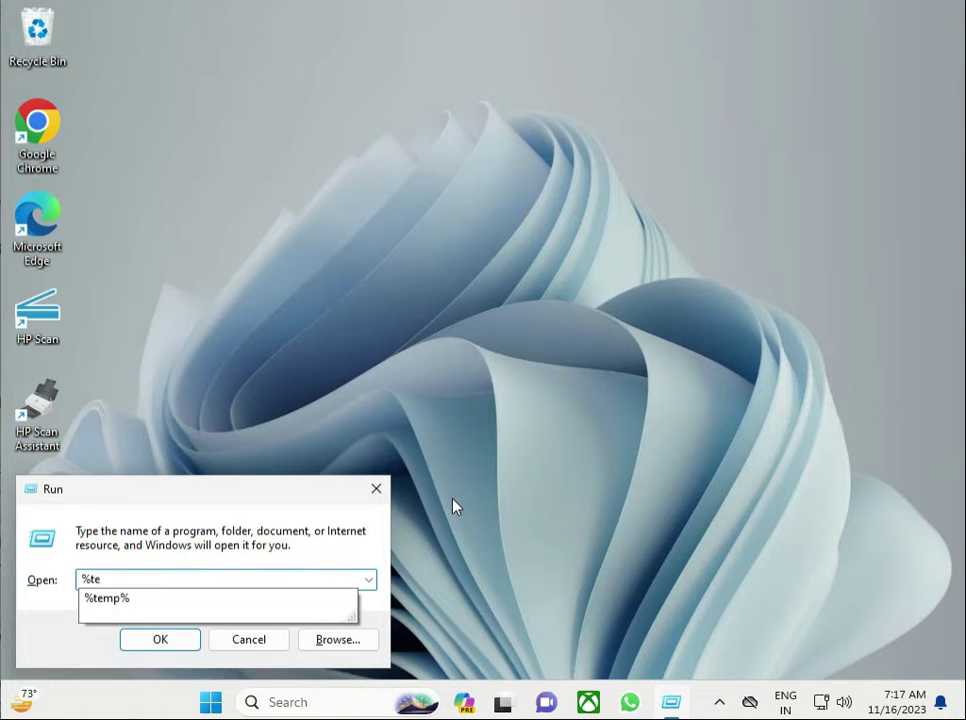
pyautogui.press('Down')
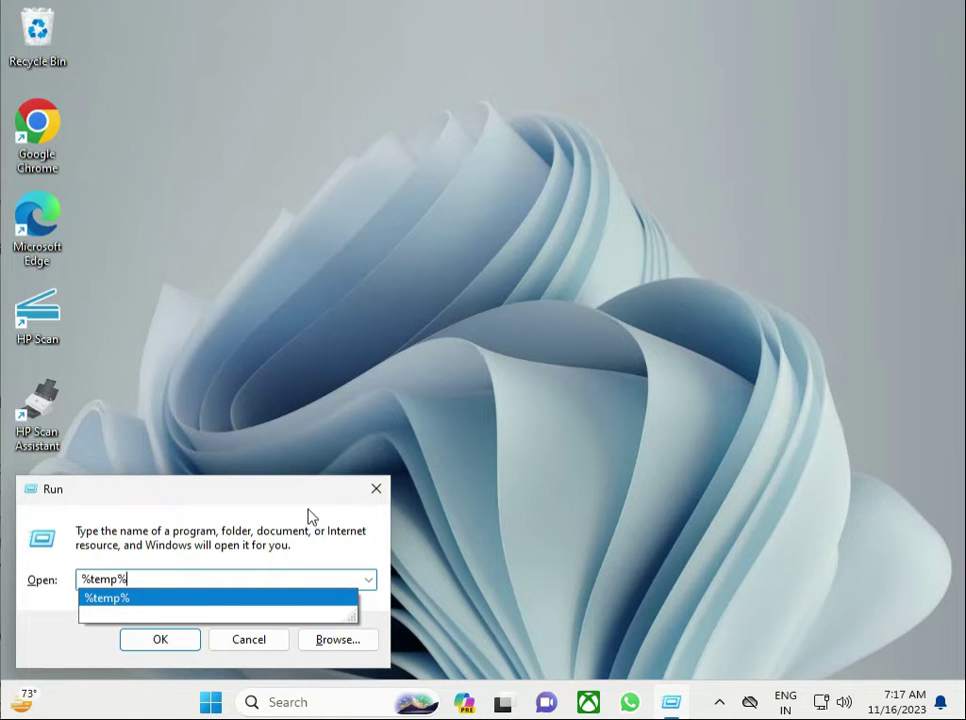
pyautogui.click(163, 642)
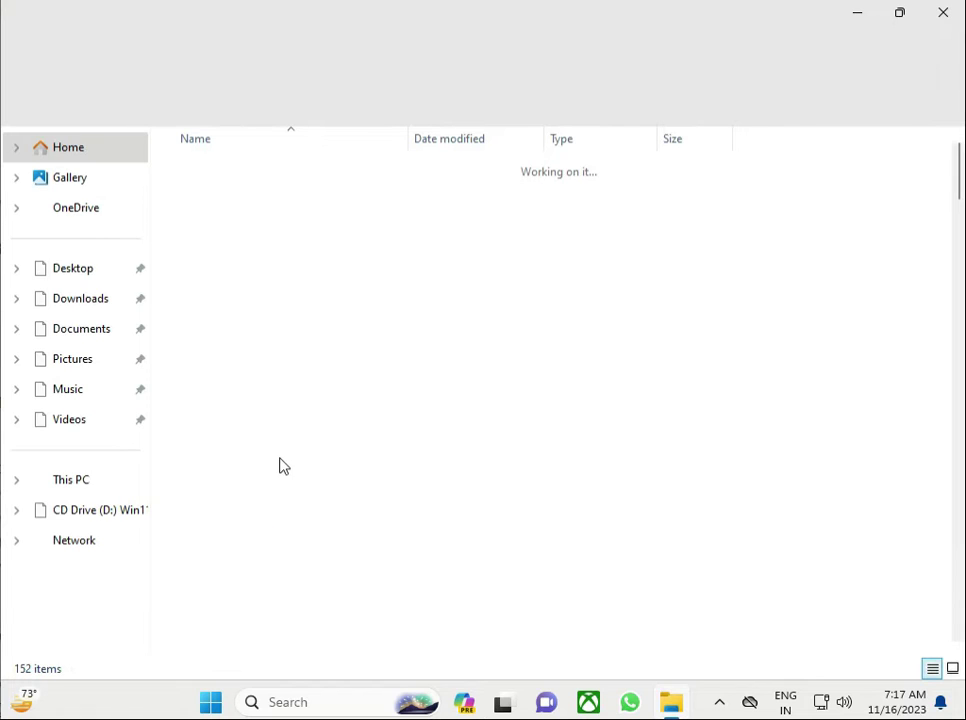
# Permanently delete all 152 Temp items, skipping every in-use file, then close Explorer
pyautogui.click(324, 470)
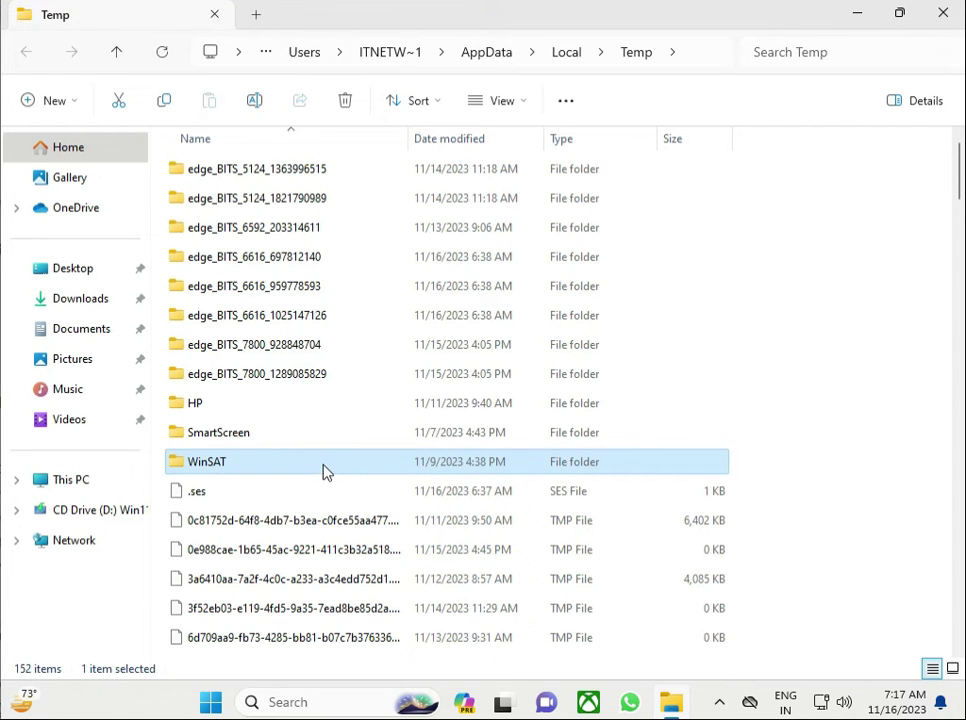
pyautogui.hotkey('ctrl', 'a')
pyautogui.hotkey('shift', 'Delete')
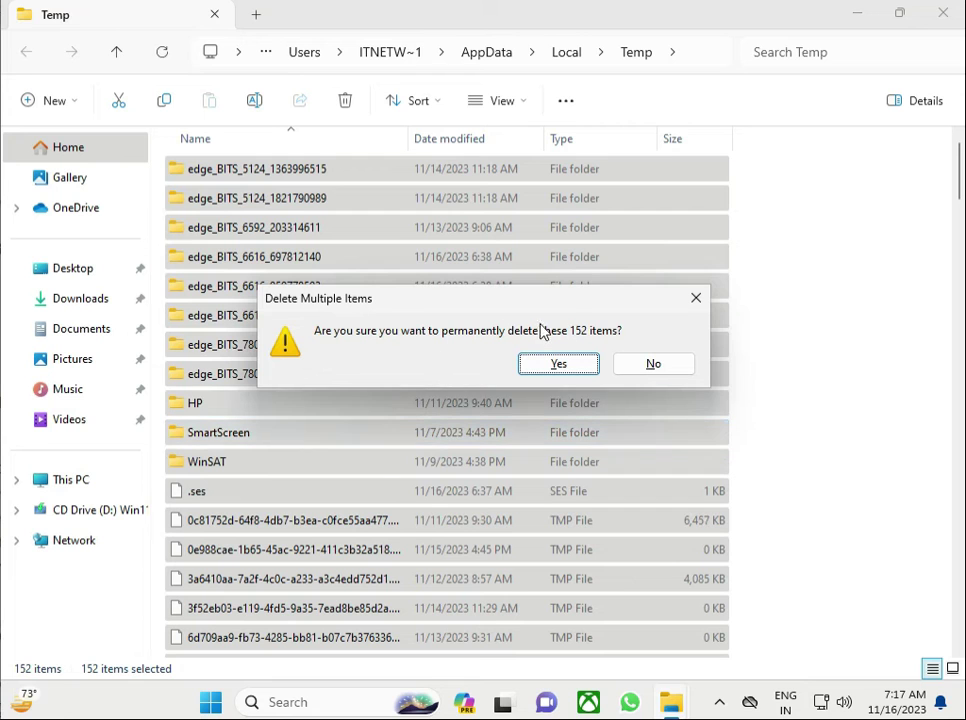
pyautogui.press('Return')
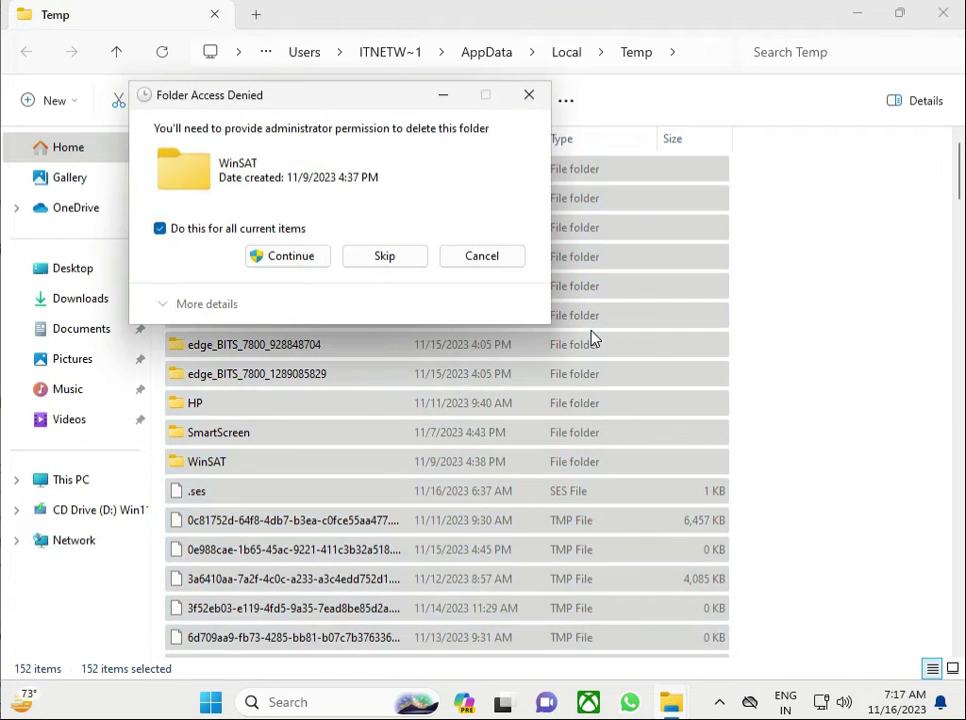
pyautogui.click(276, 258)
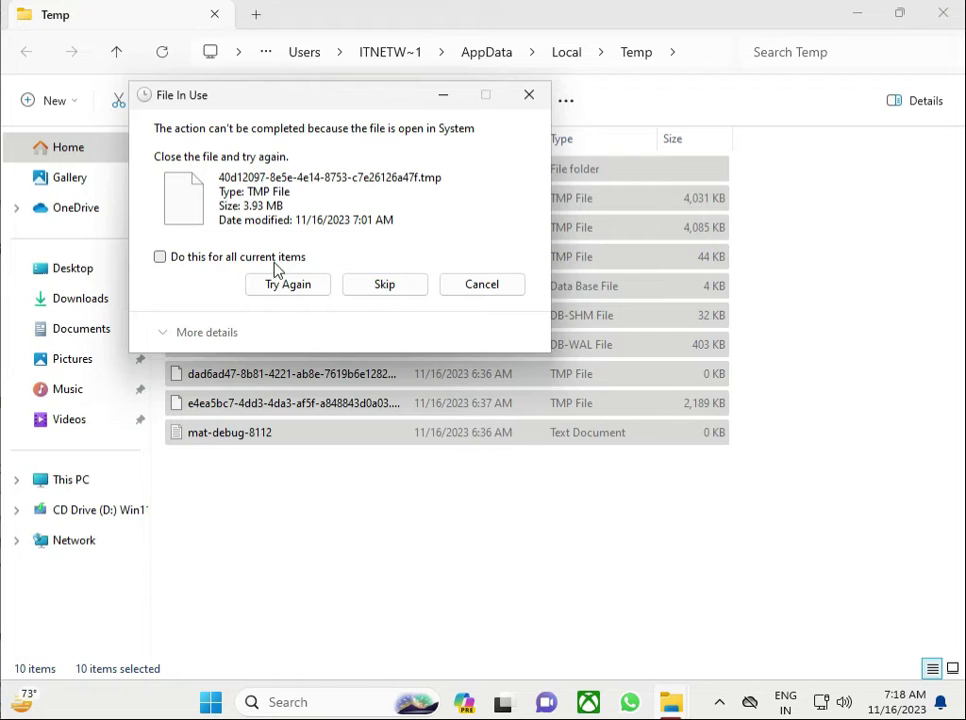
pyautogui.click(274, 257)
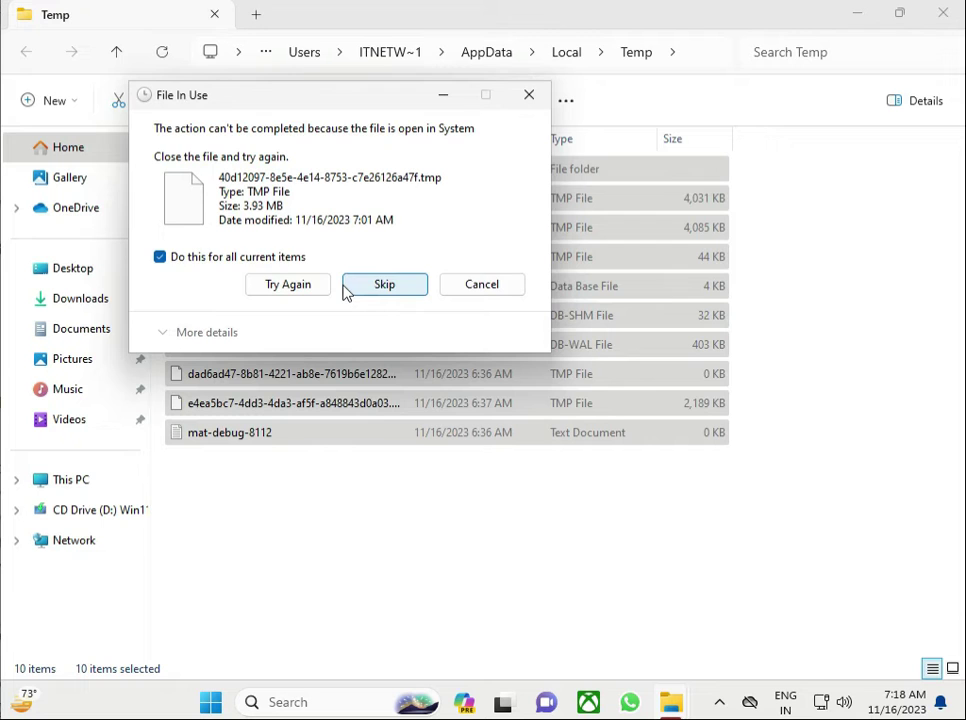
pyautogui.click(348, 290)
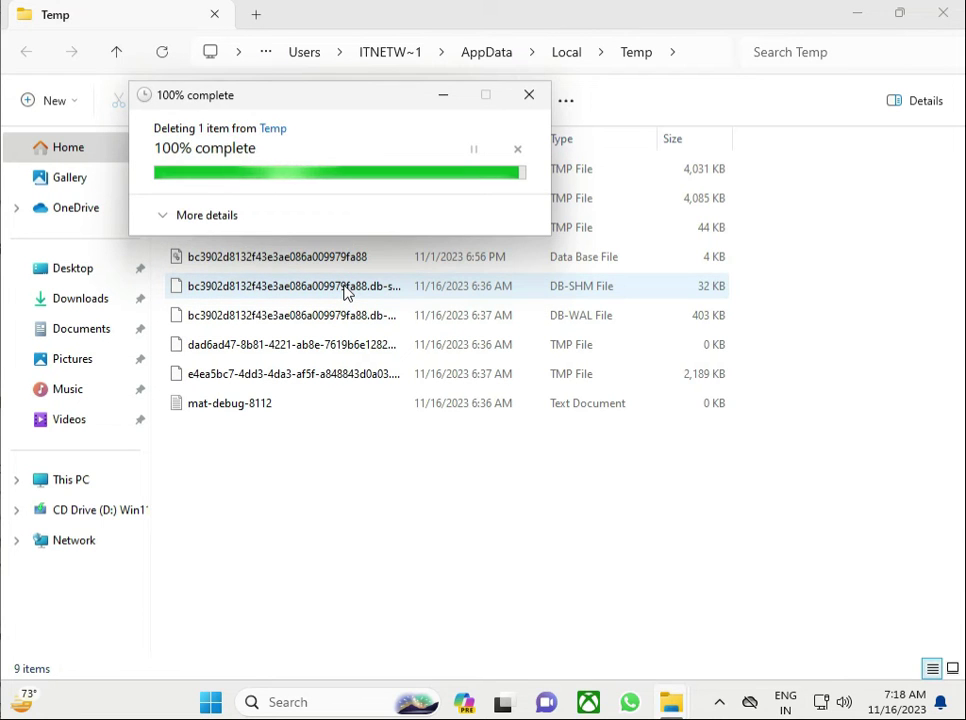
pyautogui.click(941, 14)
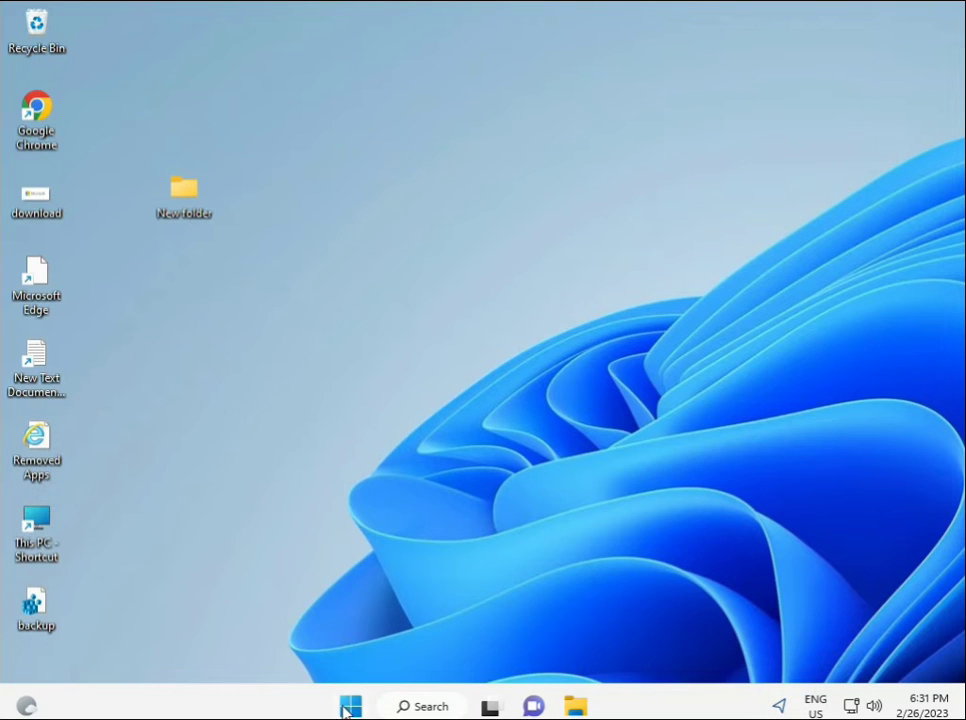
# Search for 'cmd' and run Command Prompt as administrator
pyautogui.click(351, 706)
pyautogui.click(394, 708)
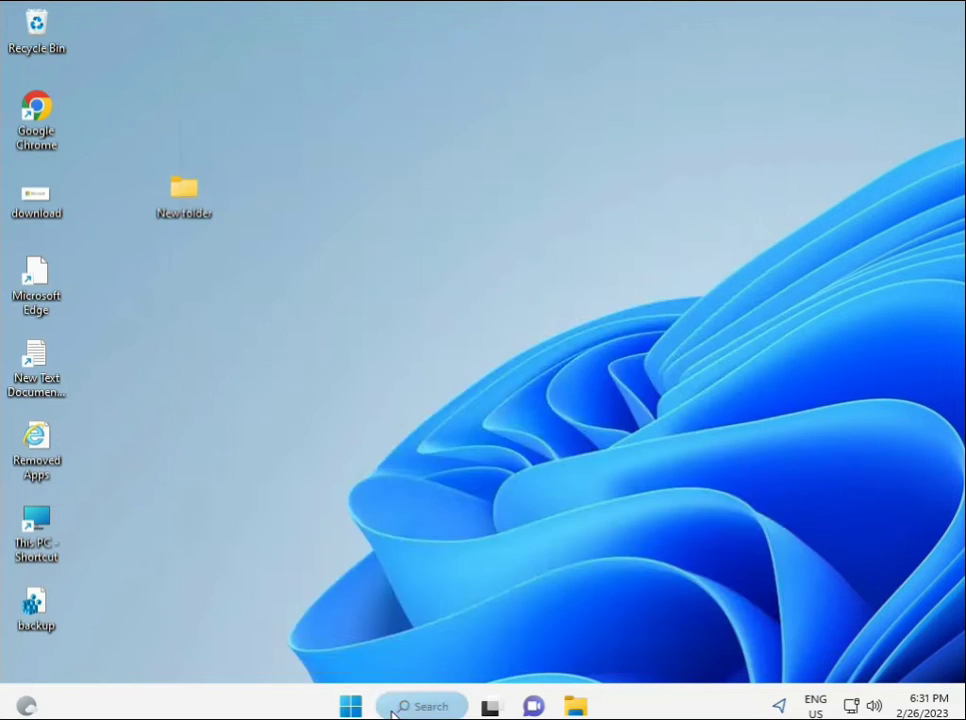
pyautogui.write('cmd')
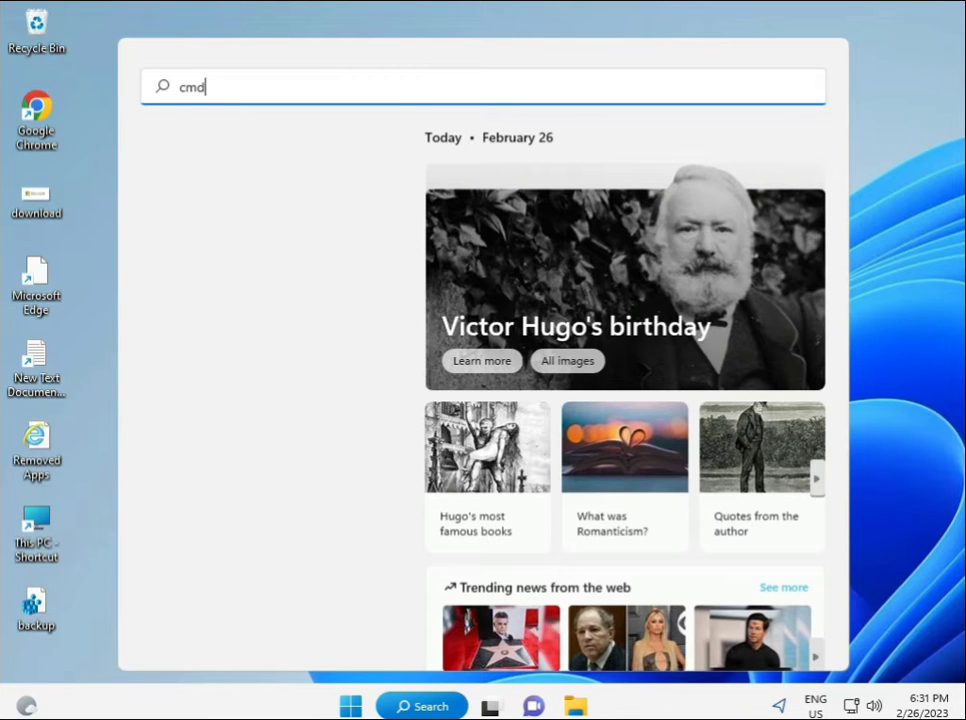
pyautogui.click(213, 233)
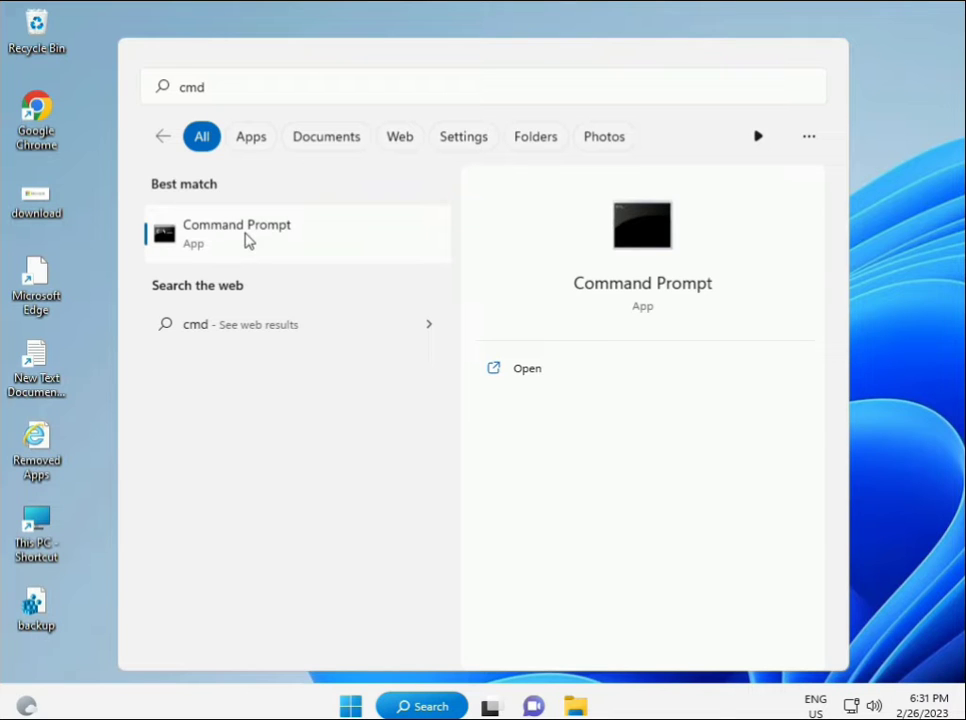
pyautogui.rightClick(247, 240)
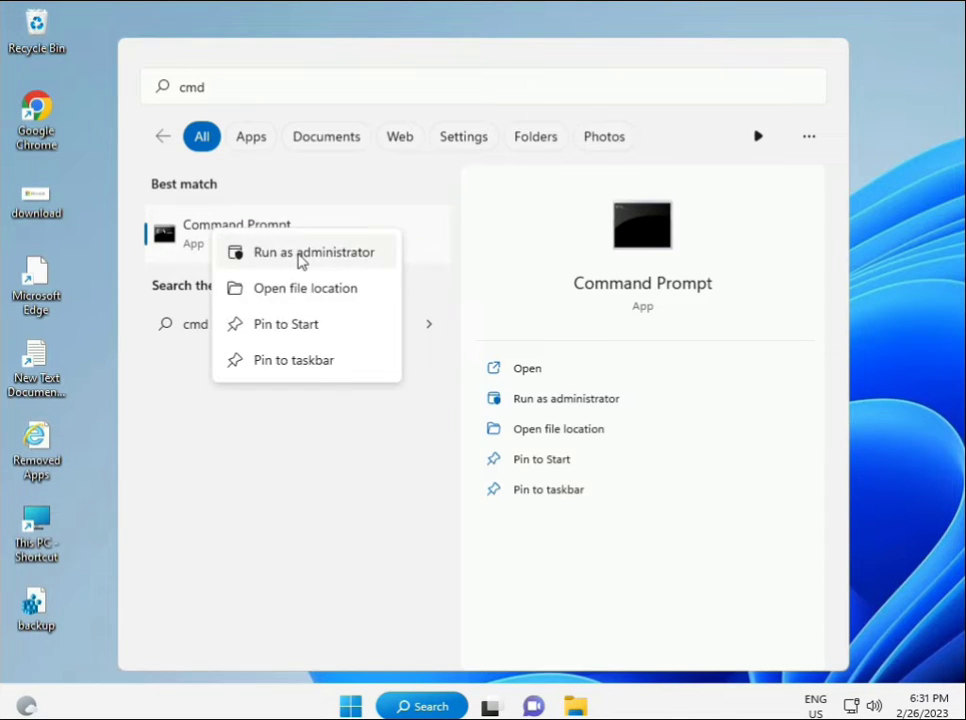
pyautogui.click(296, 256)
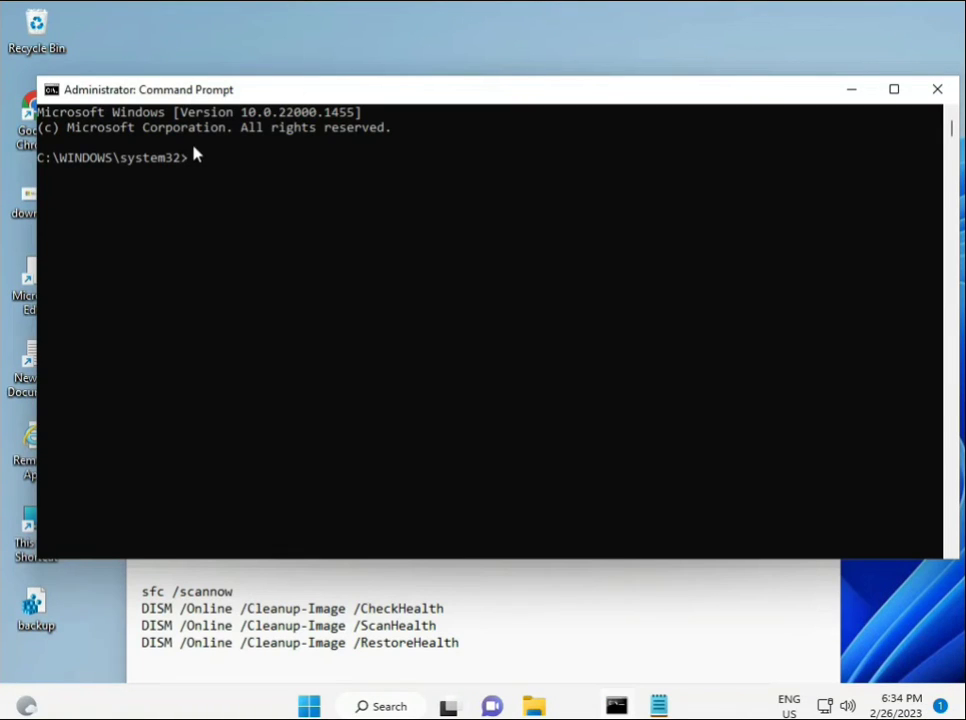
# Run sfc /scannow in the administrator Command Prompt
pyautogui.click(194, 160)
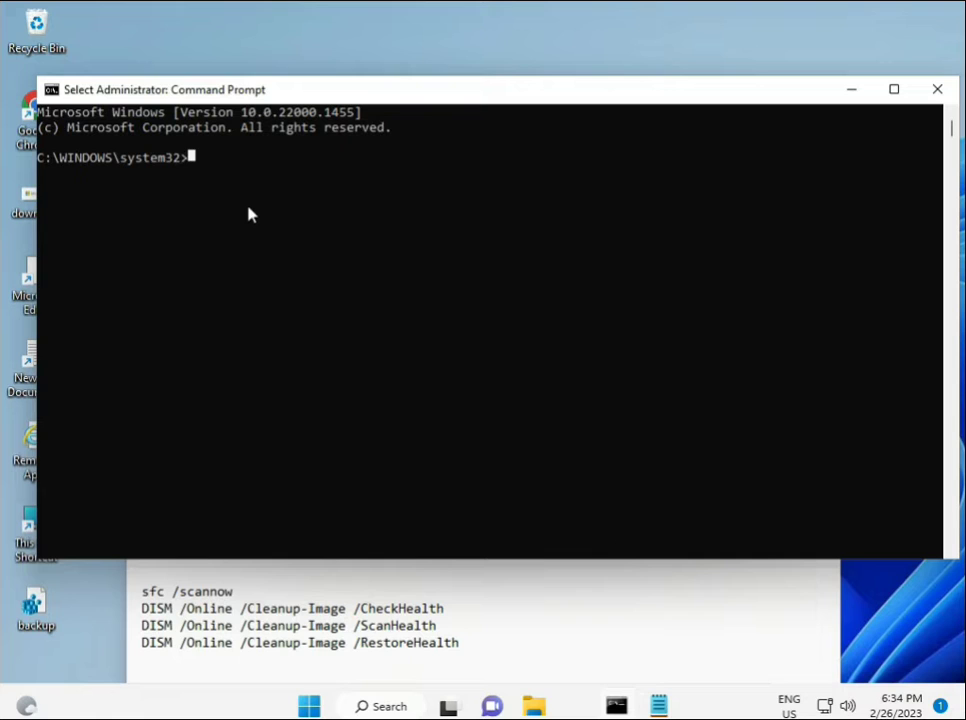
pyautogui.write('sc')
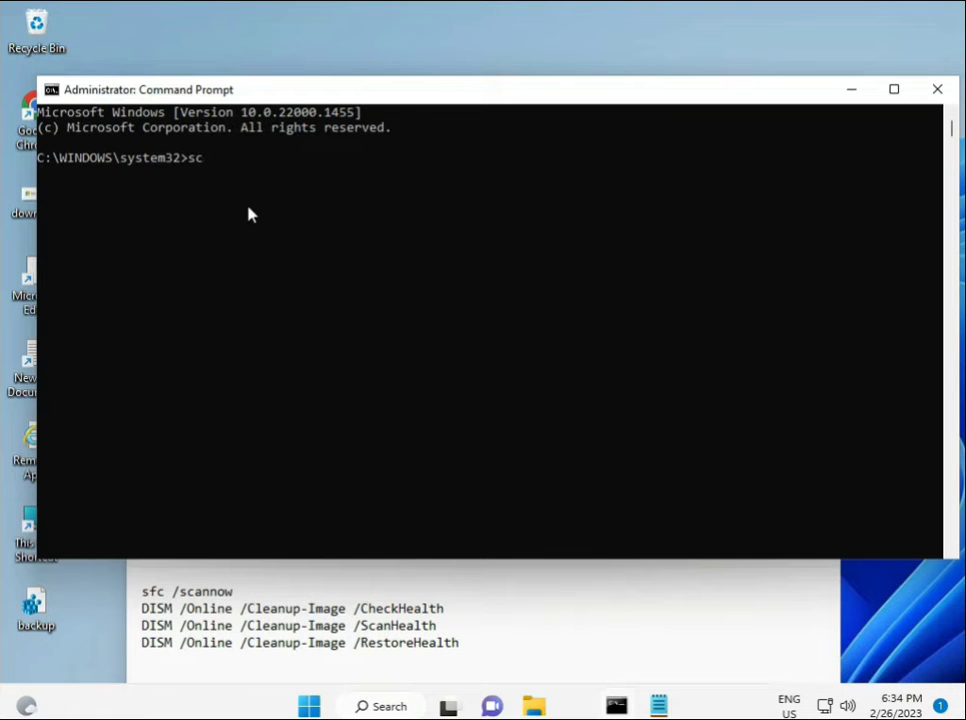
pyautogui.press('BackSpace')
pyautogui.press('BackSpace')
pyautogui.write('sfc ')
pyautogui.write('/sca')
pyautogui.write('nnow')
pyautogui.press('Return')
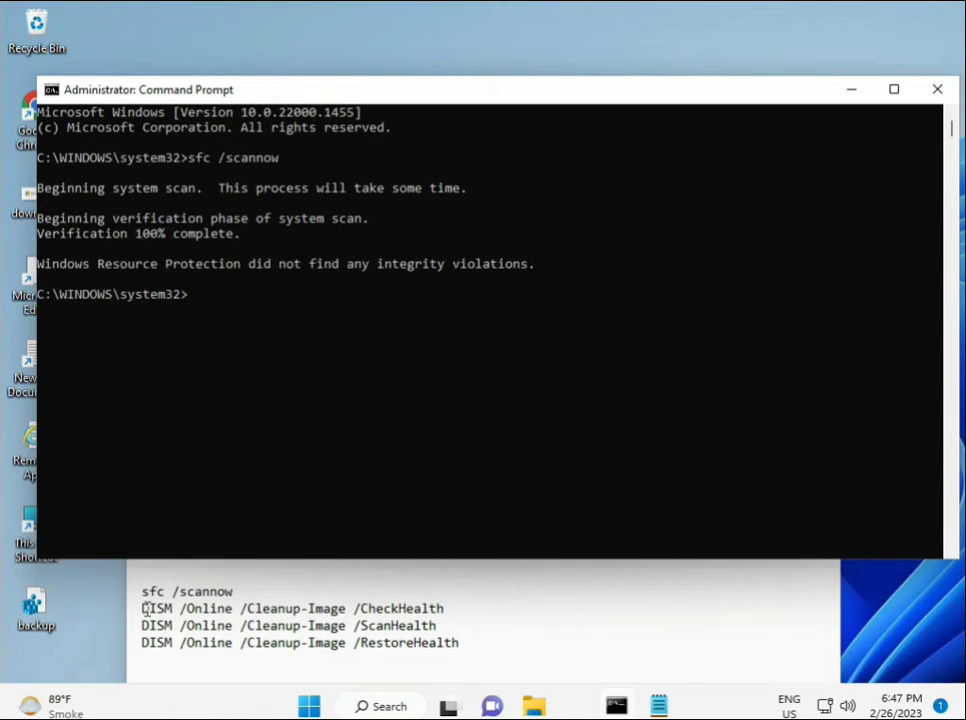
# Run DISM /Online /Cleanup-Image /CheckHealth in Command Prompt, copied from the Notepad command list
pyautogui.click(147, 607)
pyautogui.moveTo(142, 608); pyautogui.dragTo(453, 611)
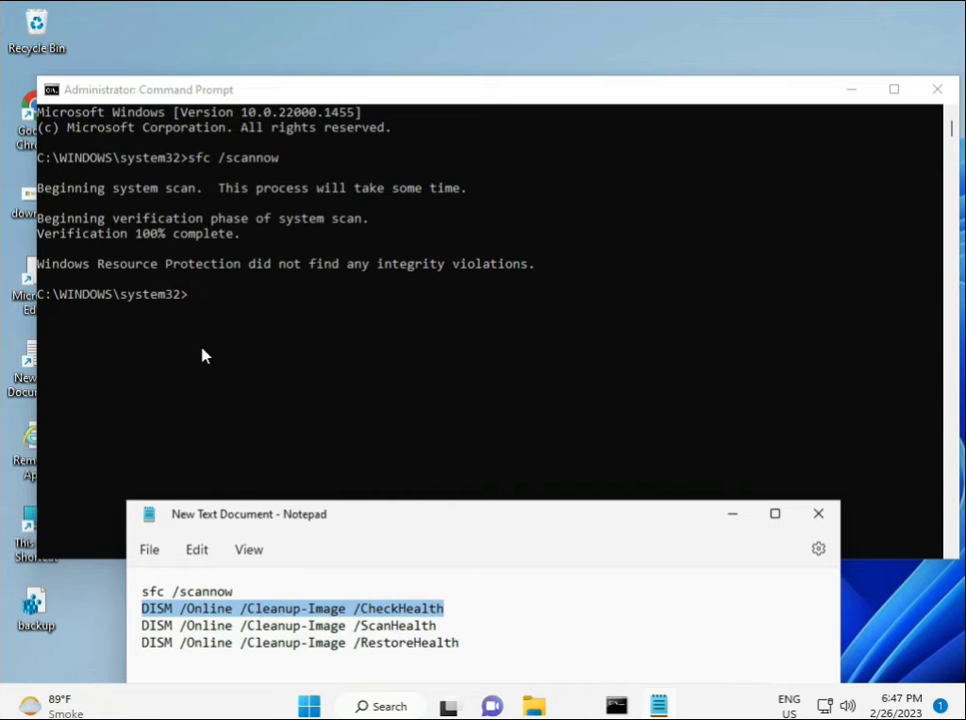
pyautogui.rightClick(256, 609)
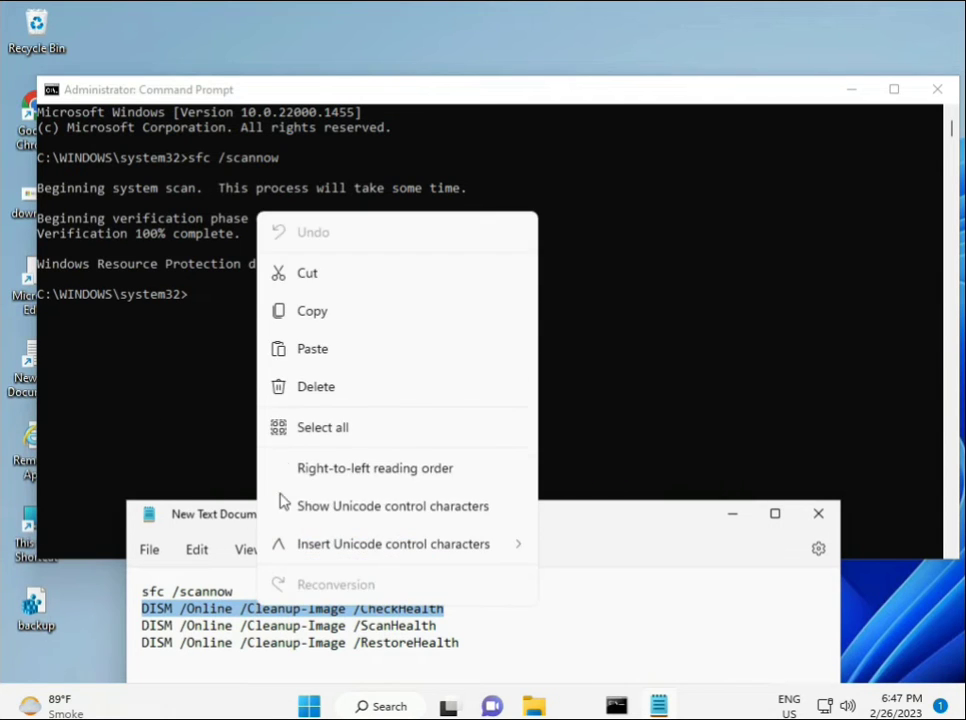
pyautogui.click(304, 312)
pyautogui.click(194, 302)
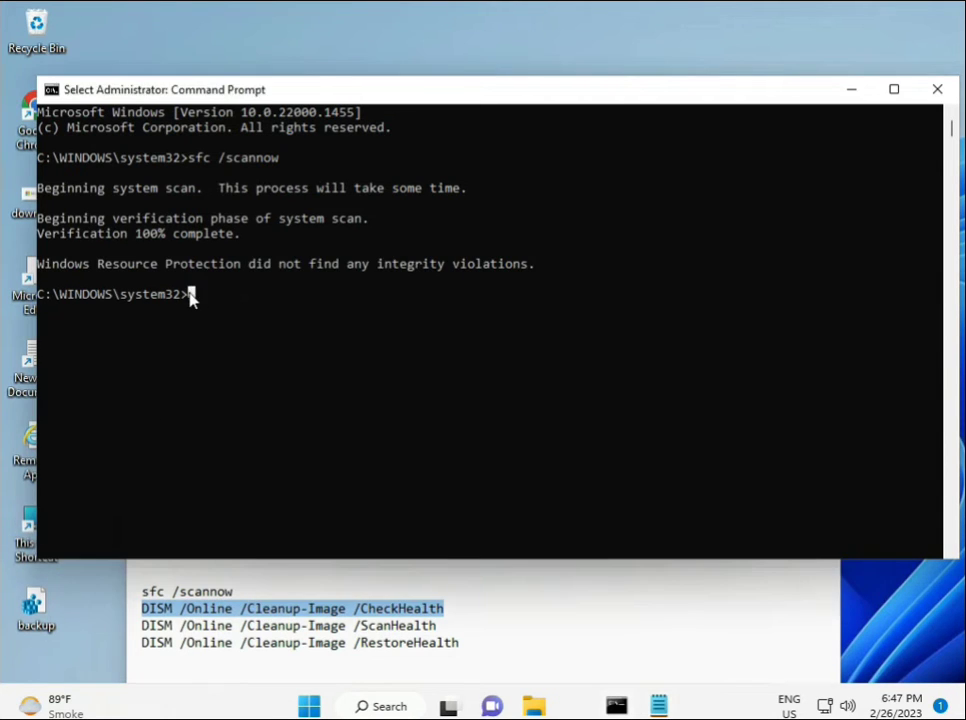
pyautogui.rightClick(79, 92)
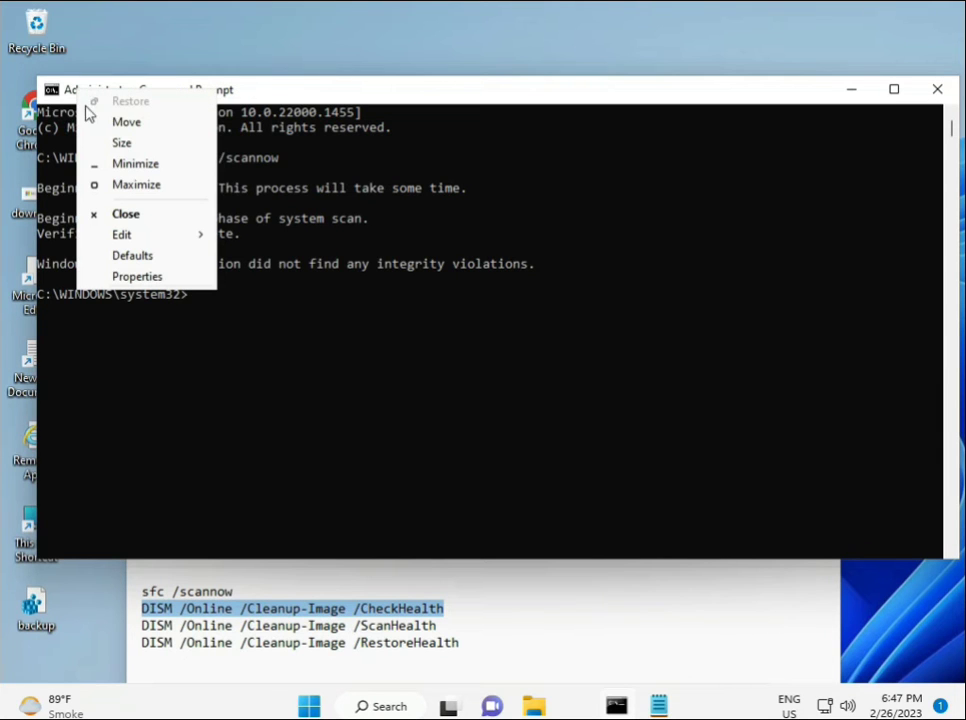
pyautogui.moveTo(122, 234)
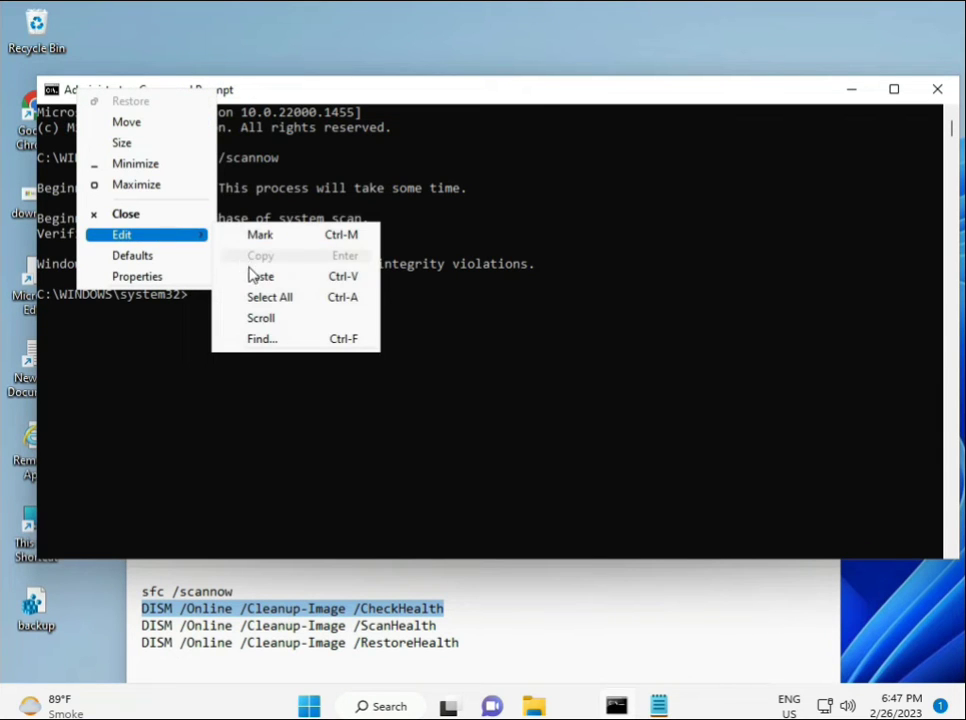
pyautogui.click(256, 278)
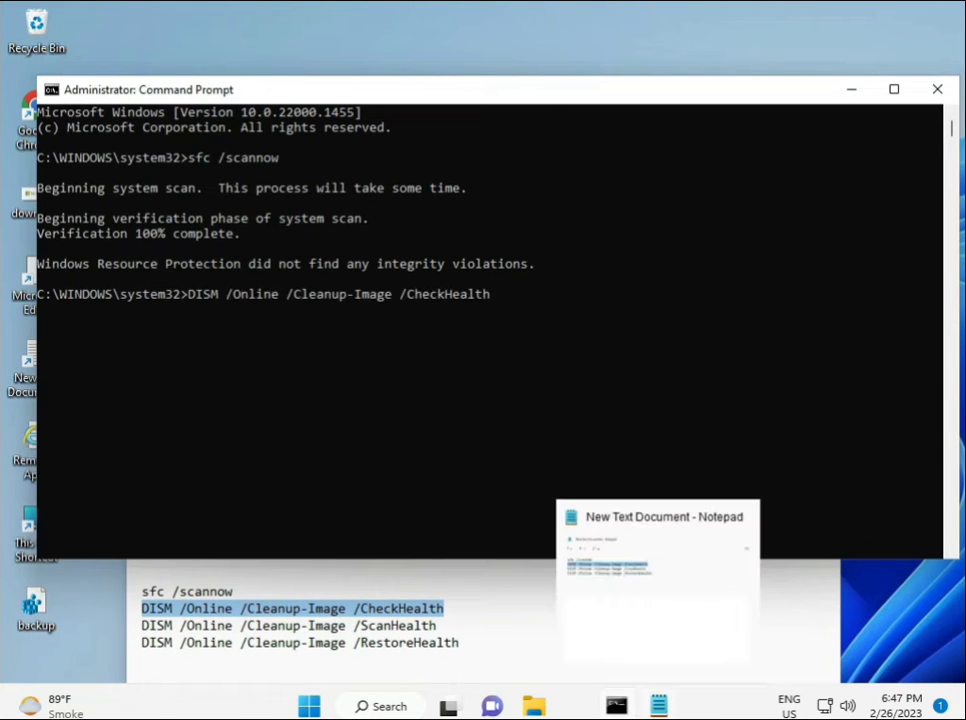
pyautogui.click(197, 295)
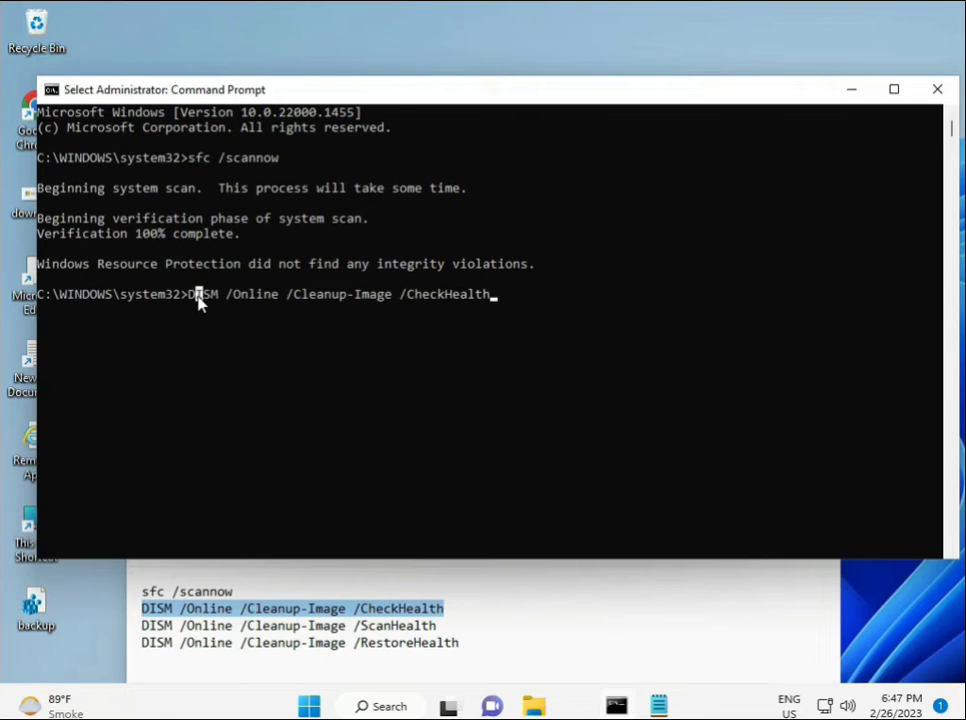
pyautogui.press('Return')
pyautogui.press('Return')
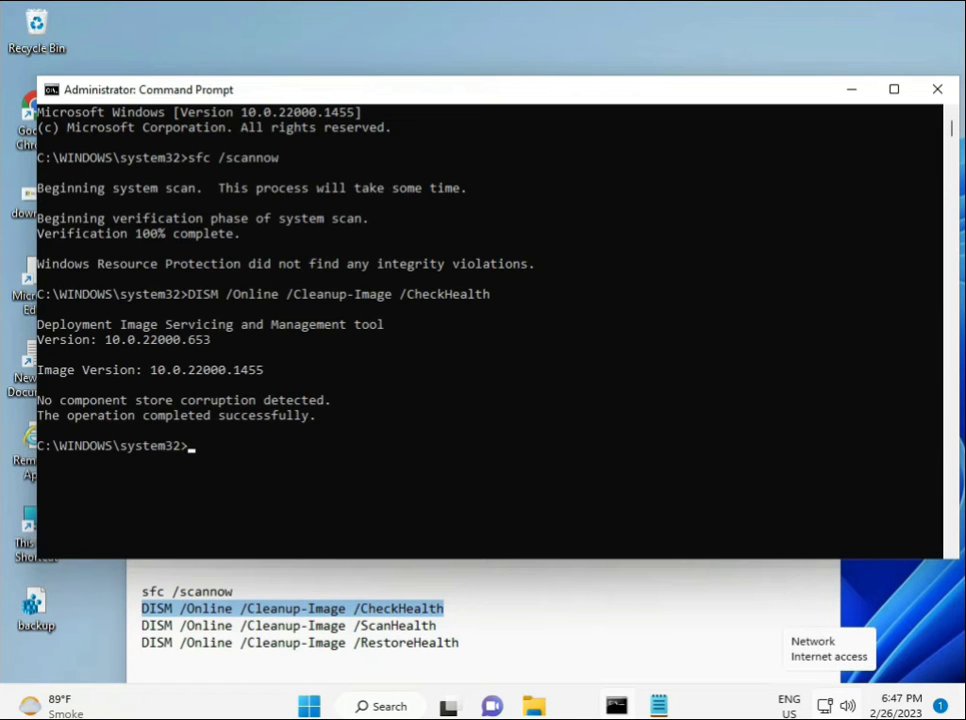
# Run the DISM ScanHealth line from Notepad in Command Prompt and let it reach 100%
pyautogui.click(142, 625)
pyautogui.keyDown('shift'); pyautogui.click(460, 626); pyautogui.keyUp('shift')
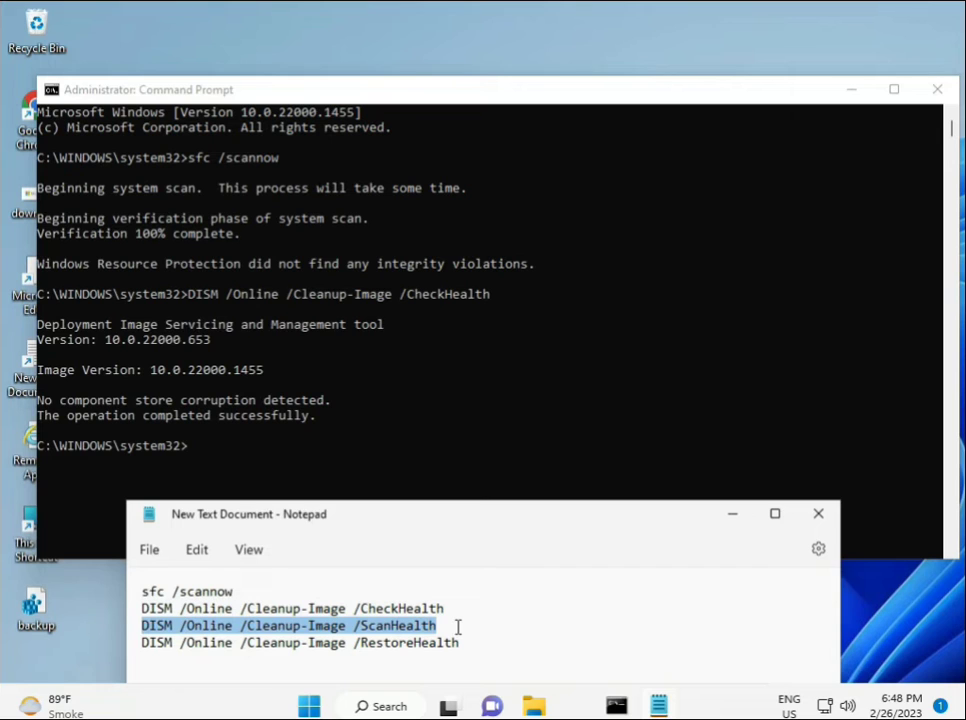
pyautogui.rightClick(426, 632)
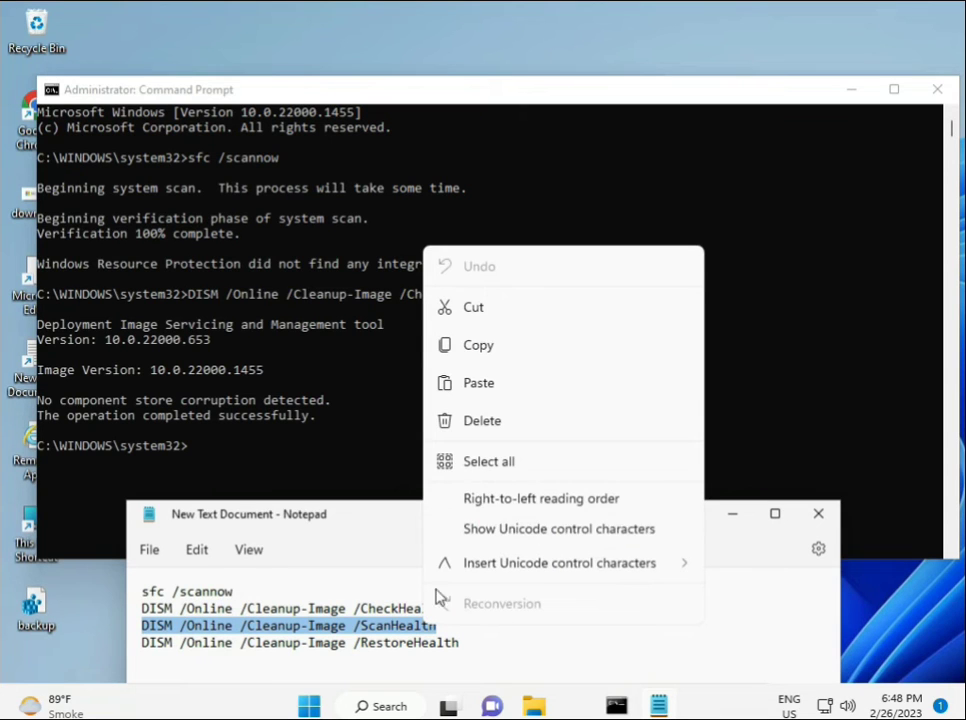
pyautogui.click(472, 358)
pyautogui.click(211, 457)
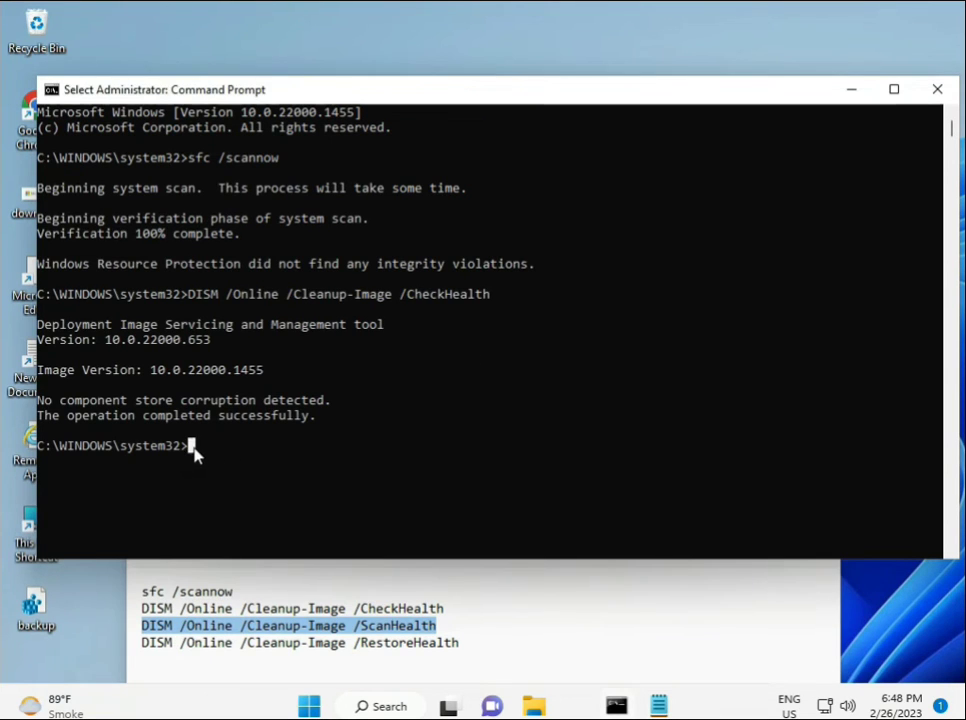
pyautogui.rightClick(196, 455)
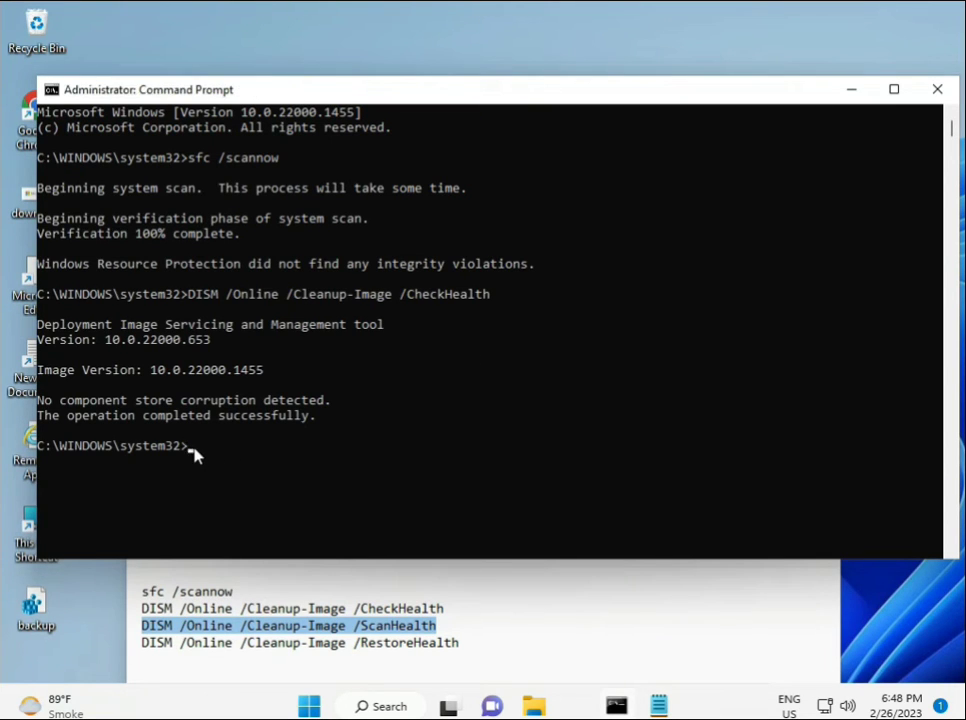
pyautogui.rightClick(196, 455)
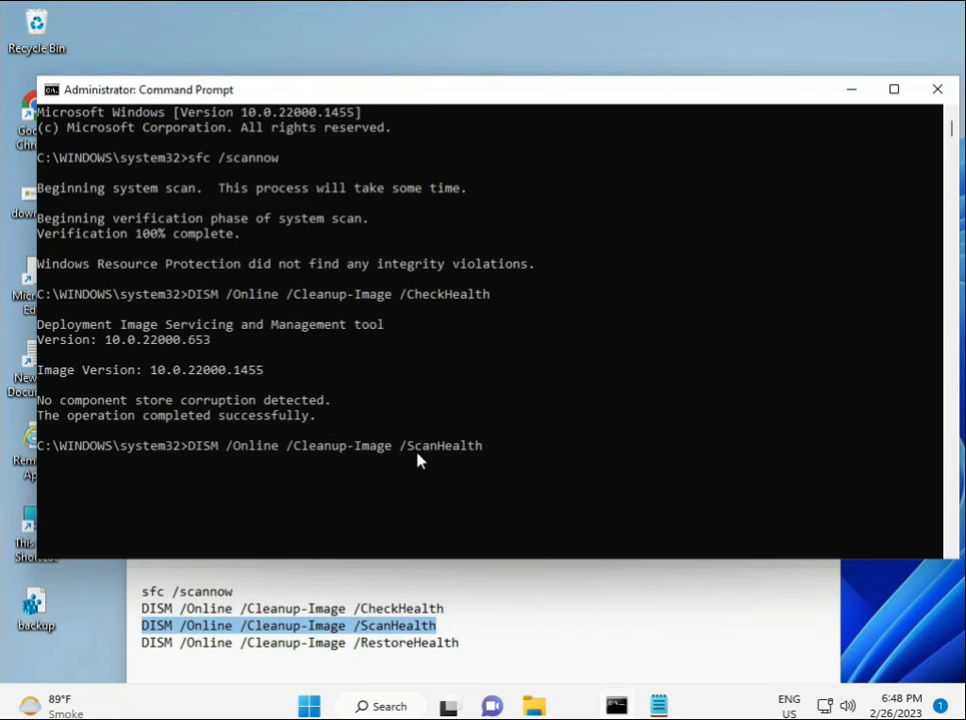
pyautogui.press('Return')
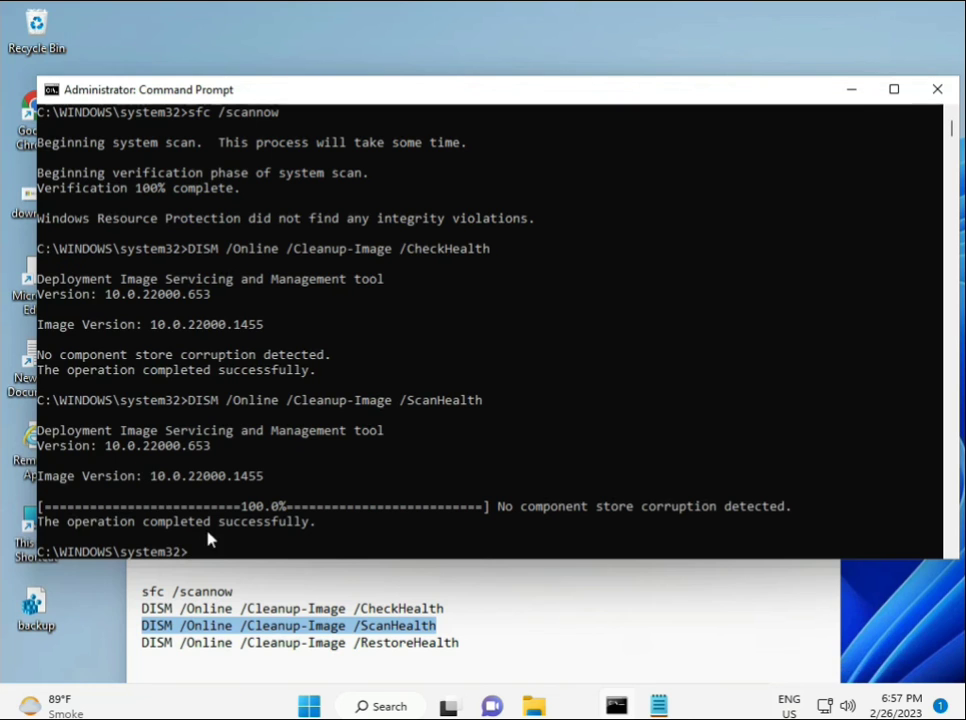
# Copy the DISM RestoreHealth line from Notepad and paste it at the Command Prompt
pyautogui.moveTo(212, 521); pyautogui.dragTo(316, 521)
pyautogui.tripleClick(230, 645)
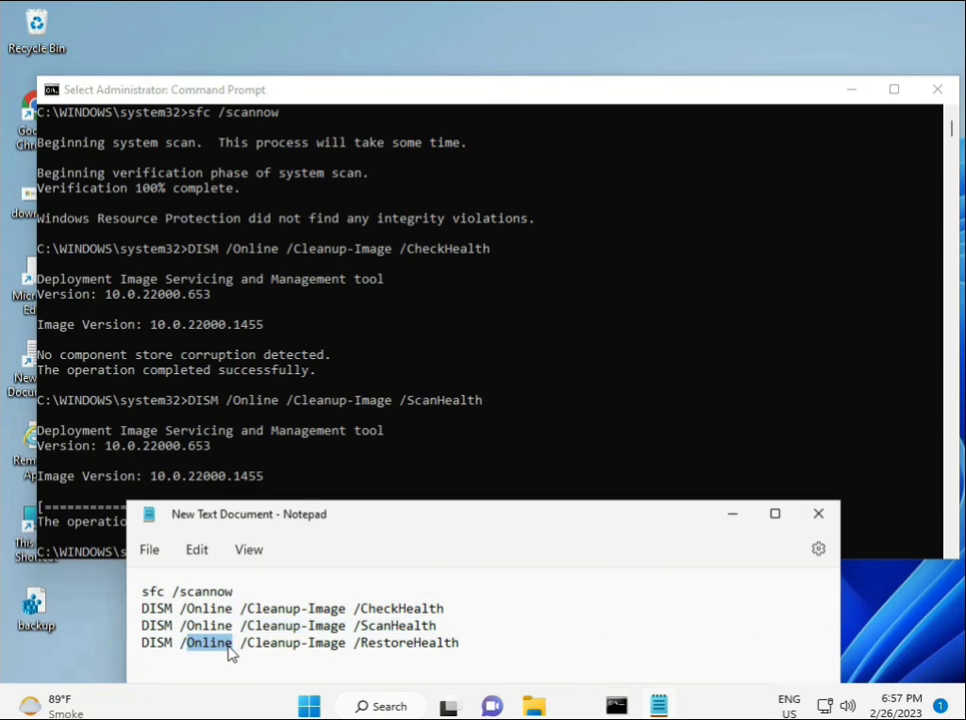
pyautogui.rightClick(228, 650)
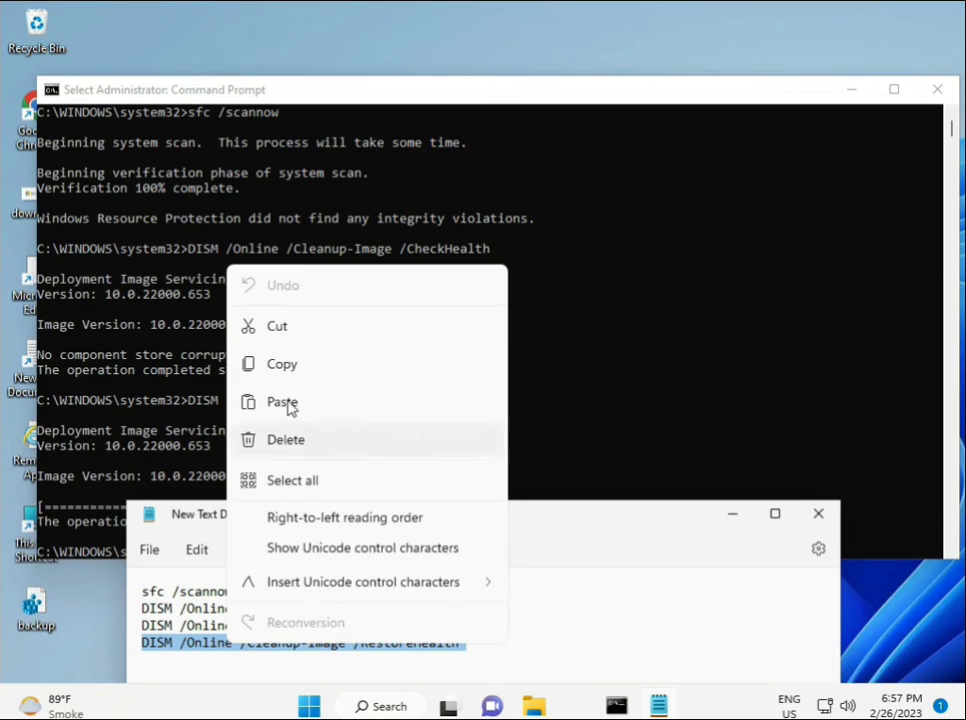
pyautogui.click(288, 370)
pyautogui.click(272, 490)
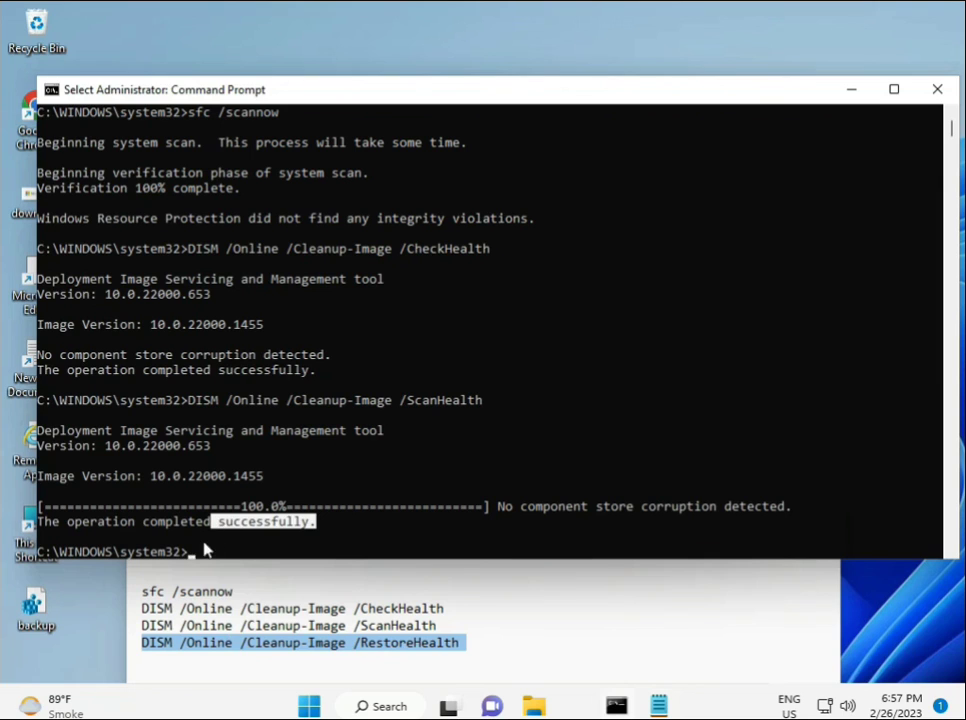
pyautogui.rightClick(190, 556)
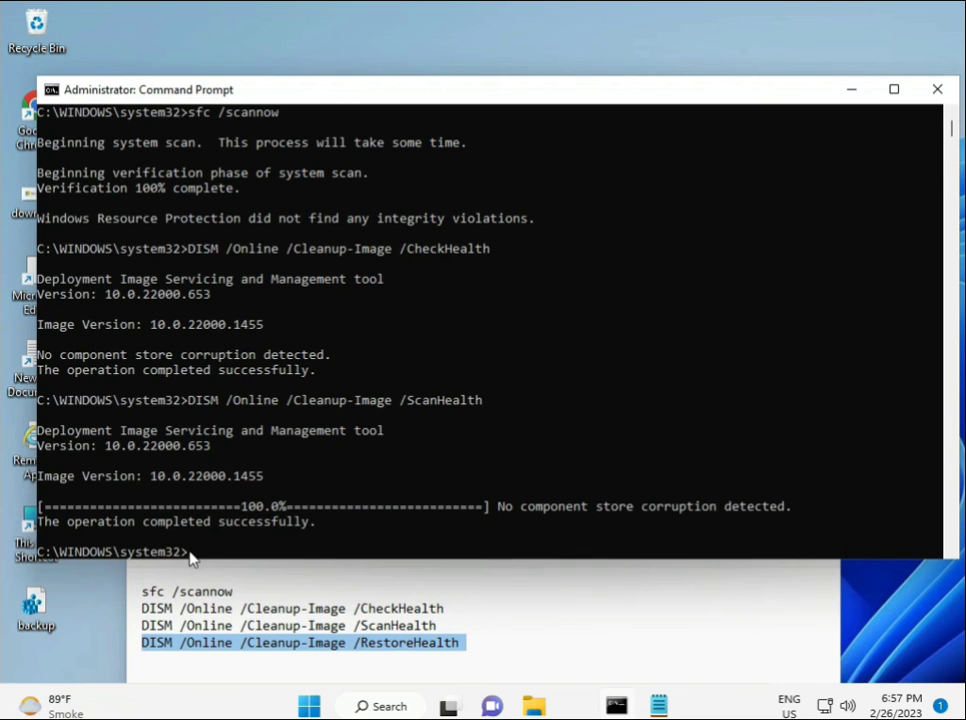
pyautogui.click(190, 556)
pyautogui.rightClick(190, 556)
pyautogui.rightClick(190, 556)
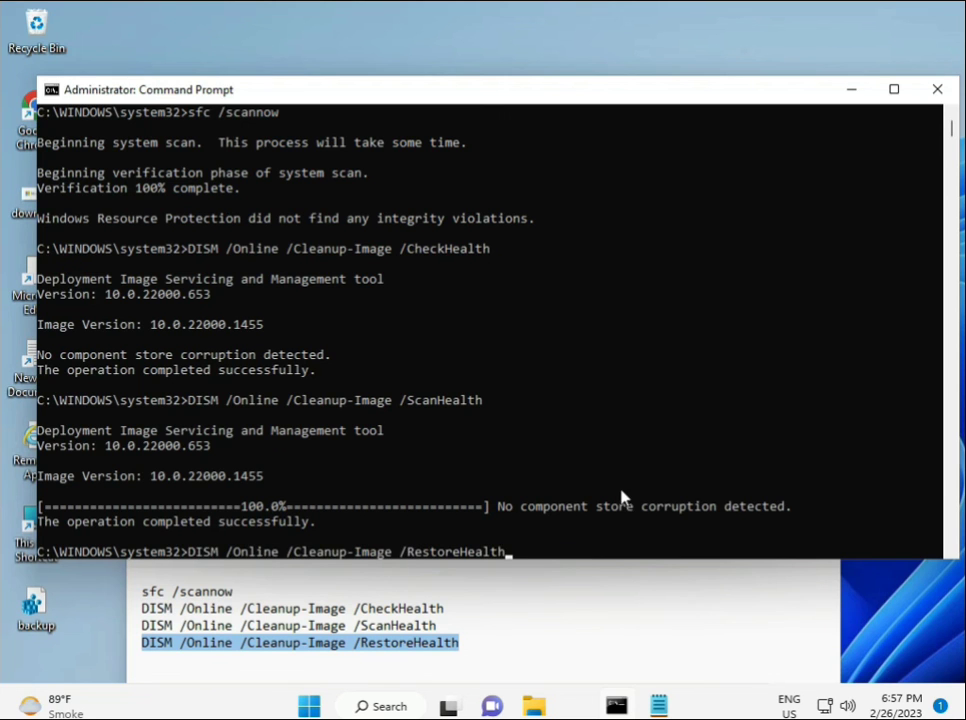
# Exit the console's selection mode and start the pasted RestoreHealth repair
pyautogui.press('Return')
pyautogui.scroll(-3, 588, 455)
pyautogui.scroll(7, 570, 457)
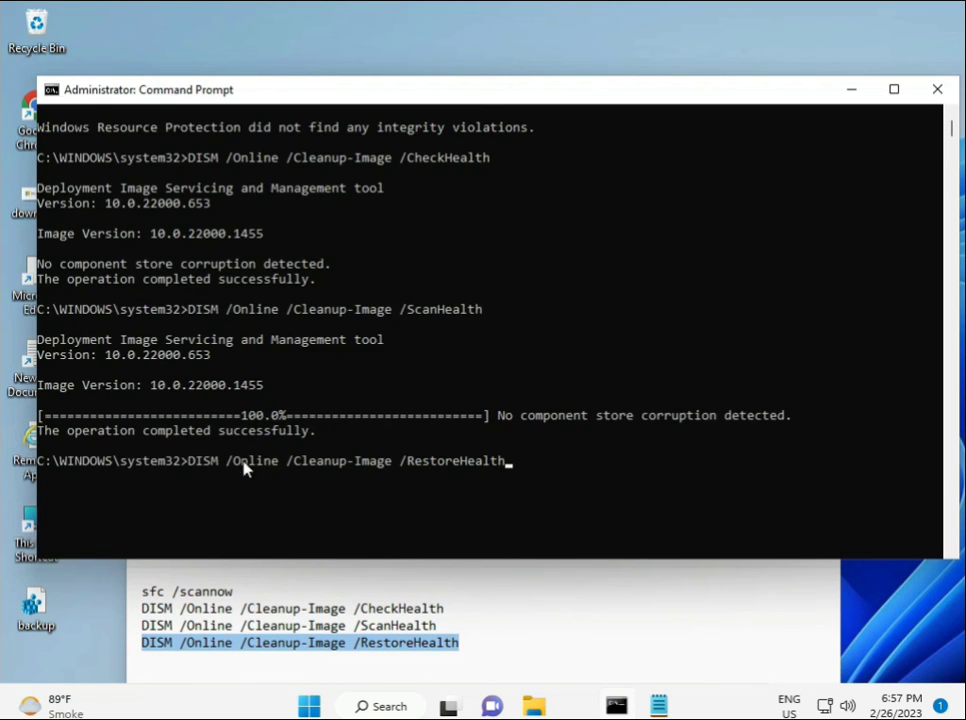
pyautogui.scroll(2, 246, 466)
pyautogui.scroll(-6, 955, 148)
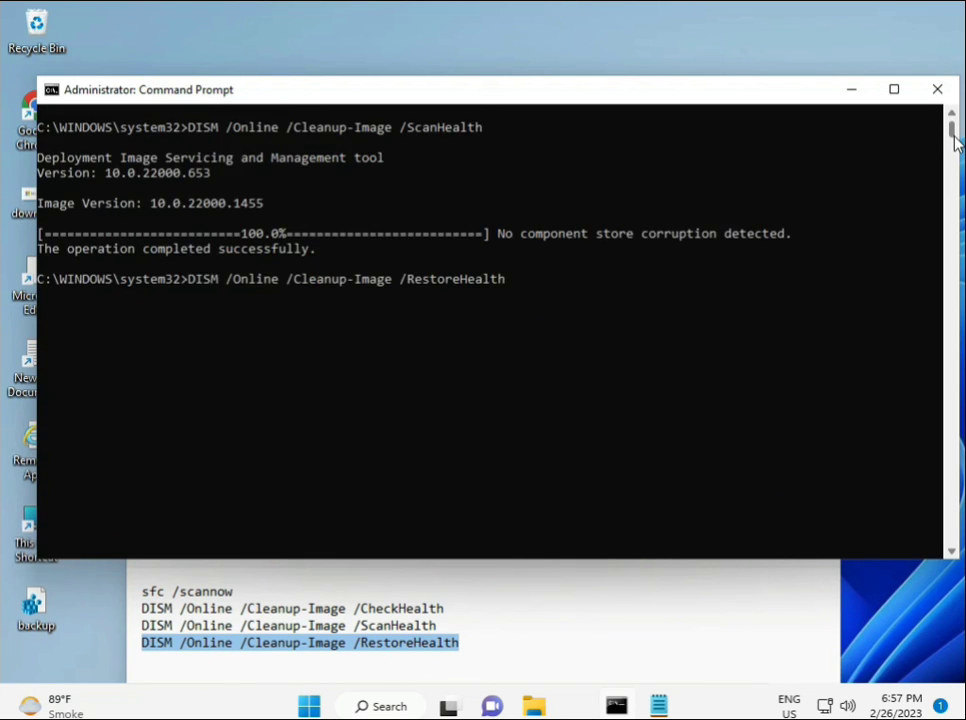
pyautogui.scroll(-4, 955, 145)
pyautogui.scroll(4, 955, 140)
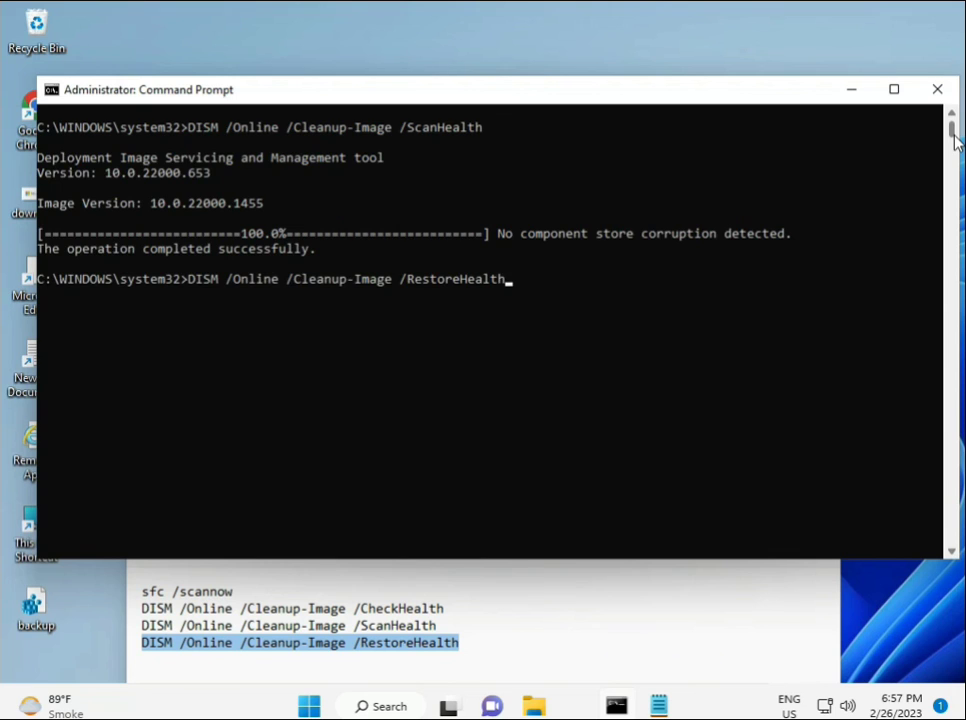
pyautogui.click(190, 280)
pyautogui.press('Escape')
pyautogui.press('Return')
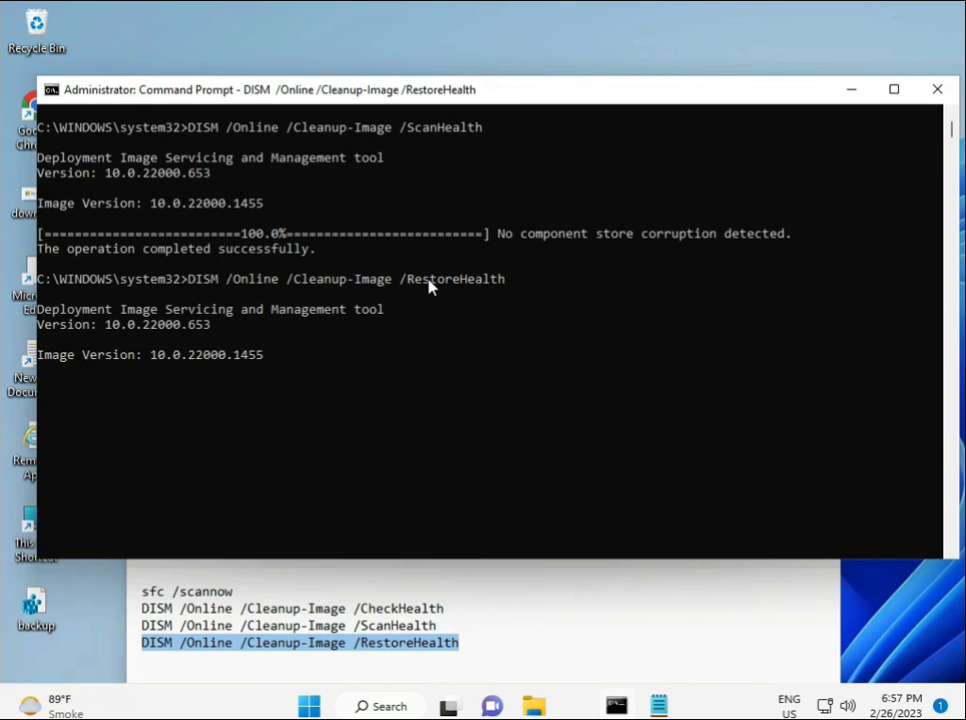